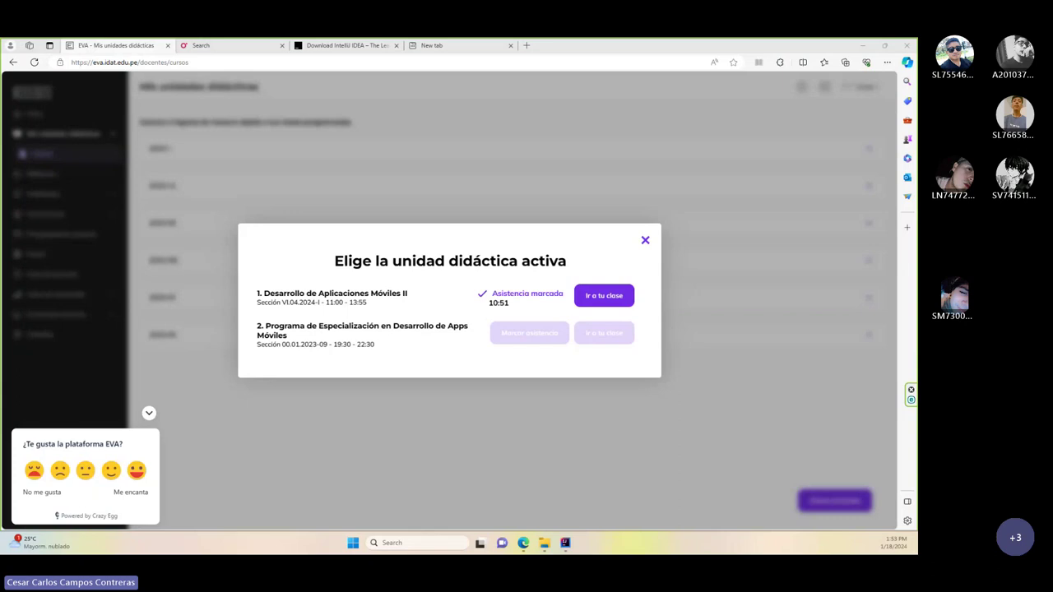
- Switch the browser from EVA to the IntelliJ IDEA Community Edition download tab
left_click(395, 181)
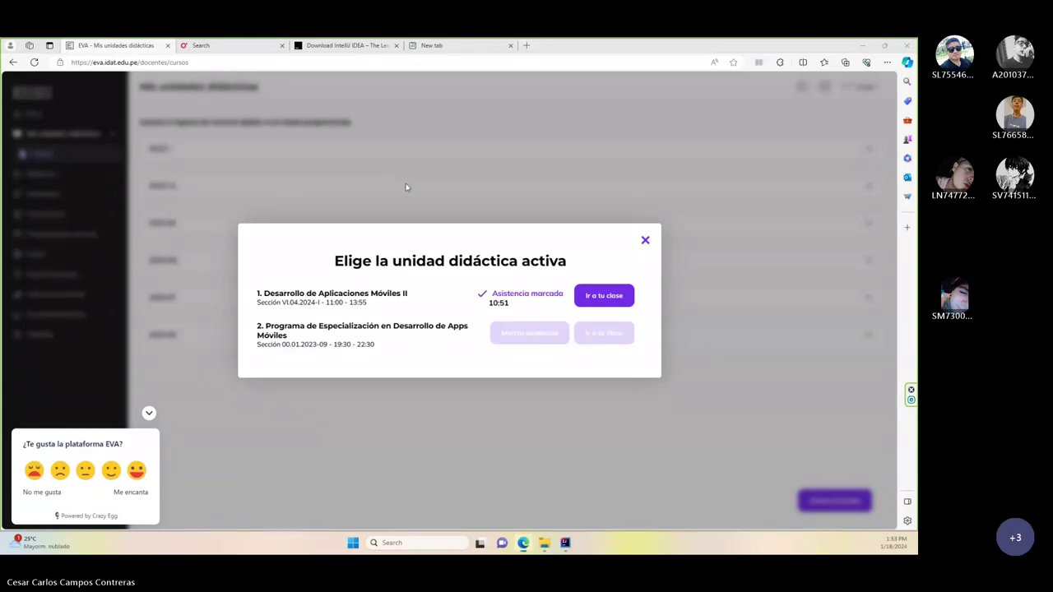
left_click(349, 45)
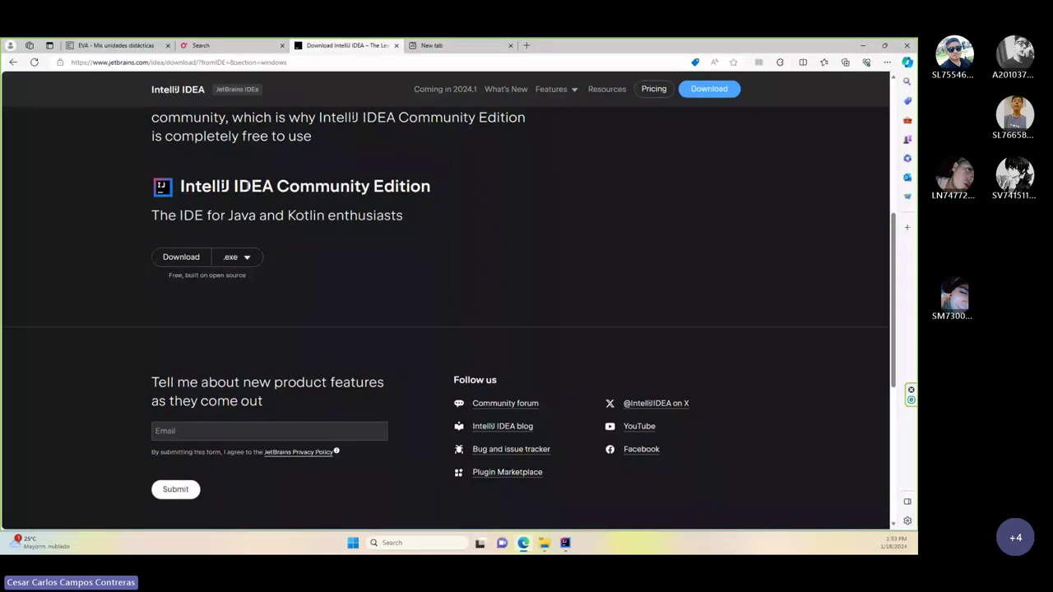
- Look through the open browser tabs, then restore IntelliJ IDEA's Welcome window showing HelloWorld
left_click_drag(453, 189, 162, 187)
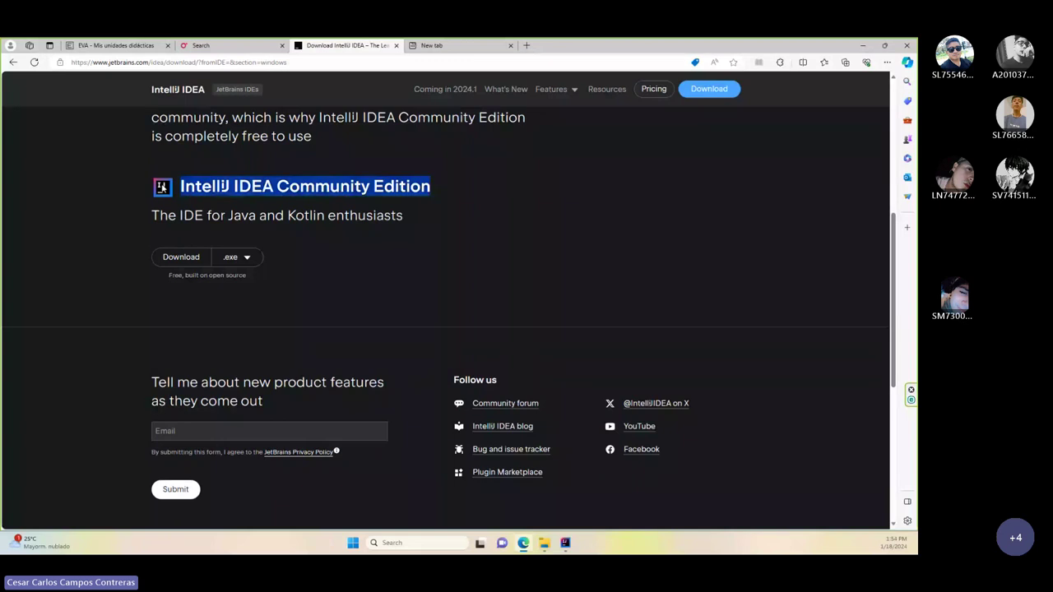
left_click(164, 188)
left_click(432, 45)
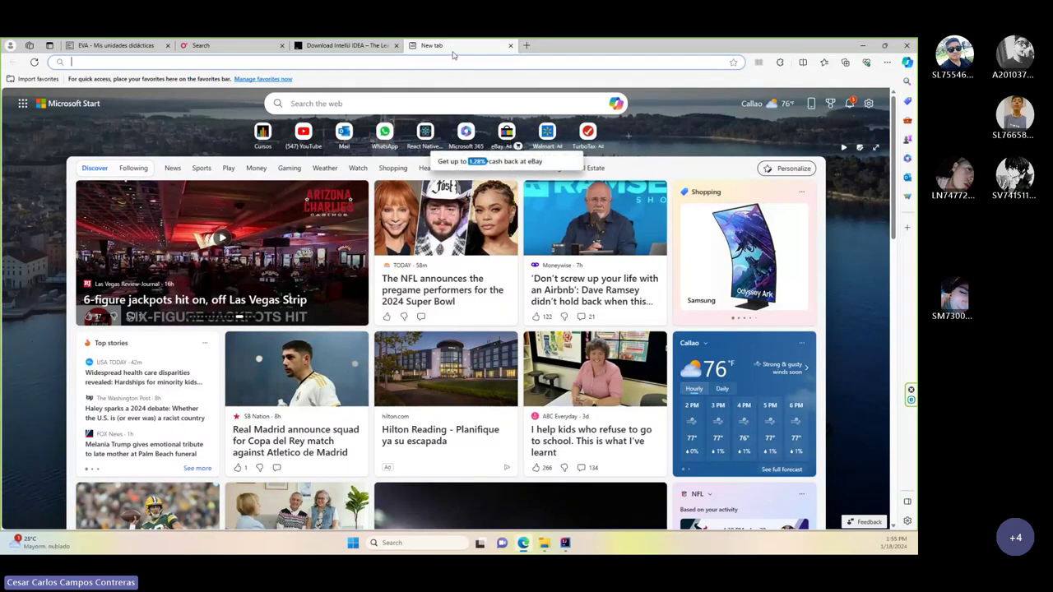
left_click(361, 45)
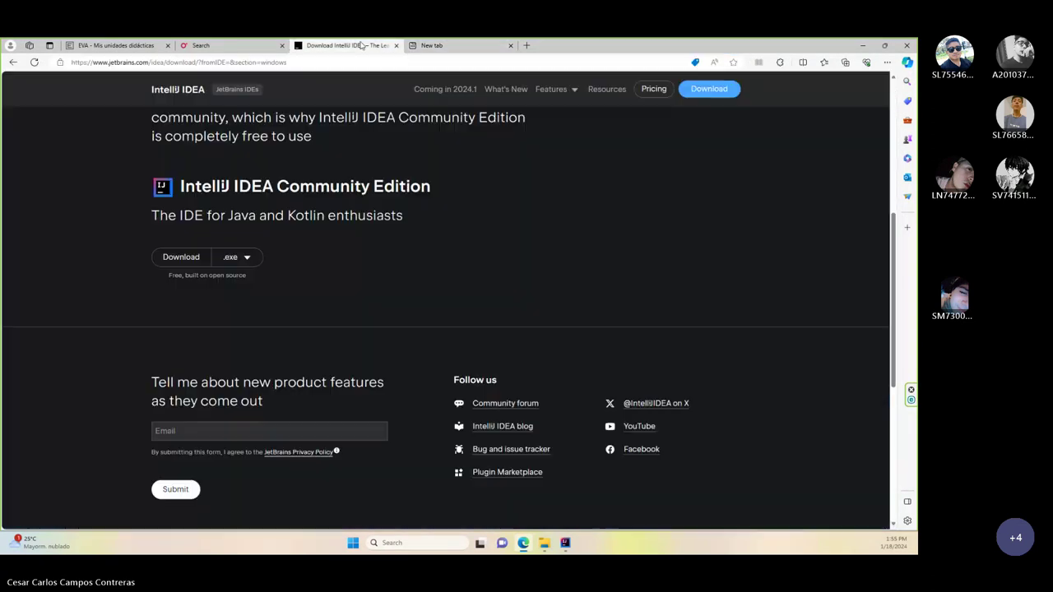
left_click(239, 45)
left_click(115, 45)
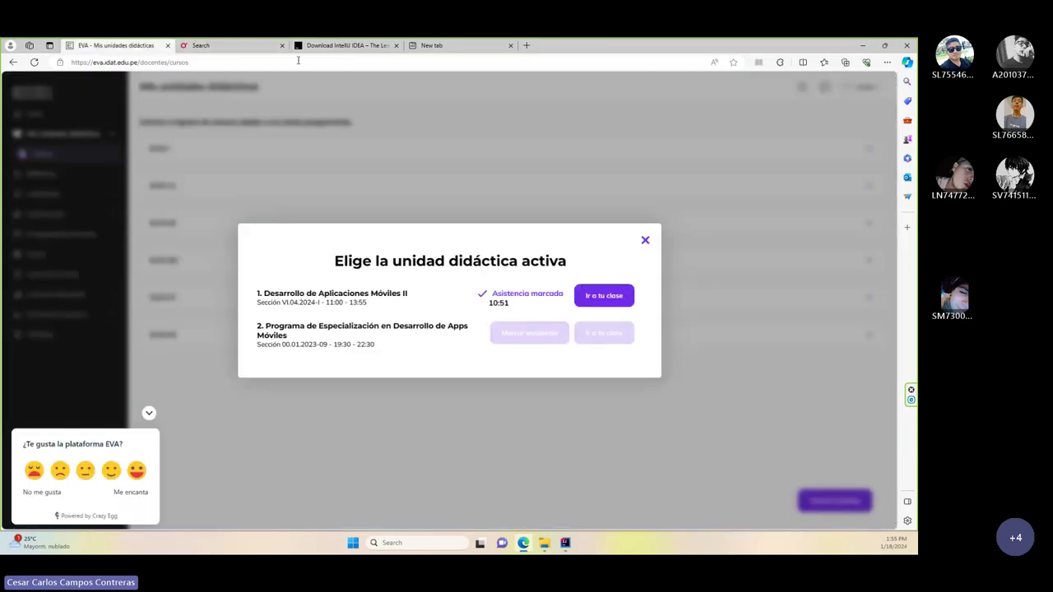
left_click(470, 45)
left_click(570, 544)
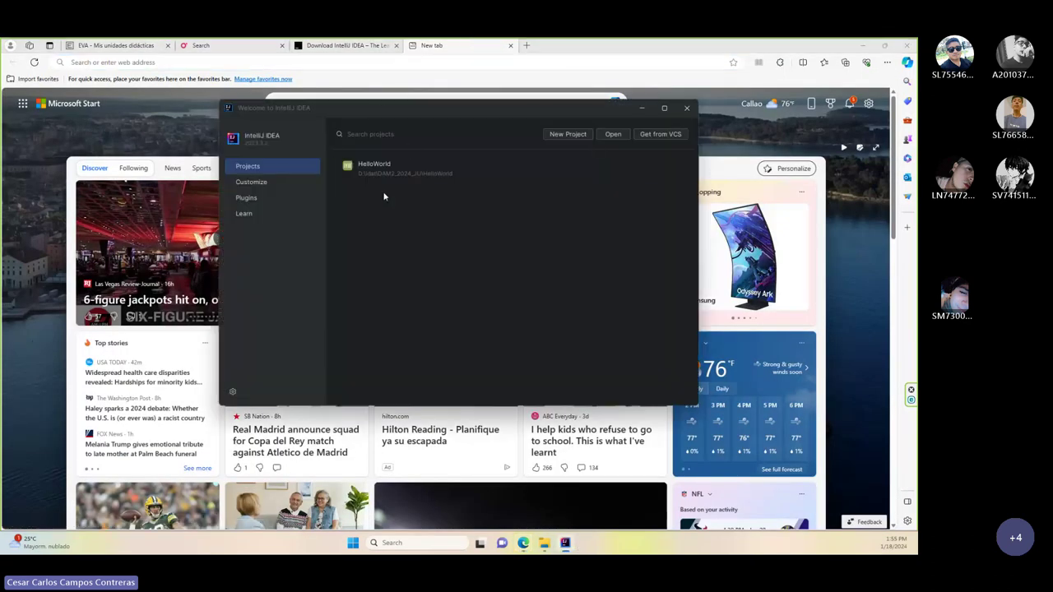
- Create the Kotlin project 'Variables' with the IntelliJ build system and no sample code
left_click(567, 136)
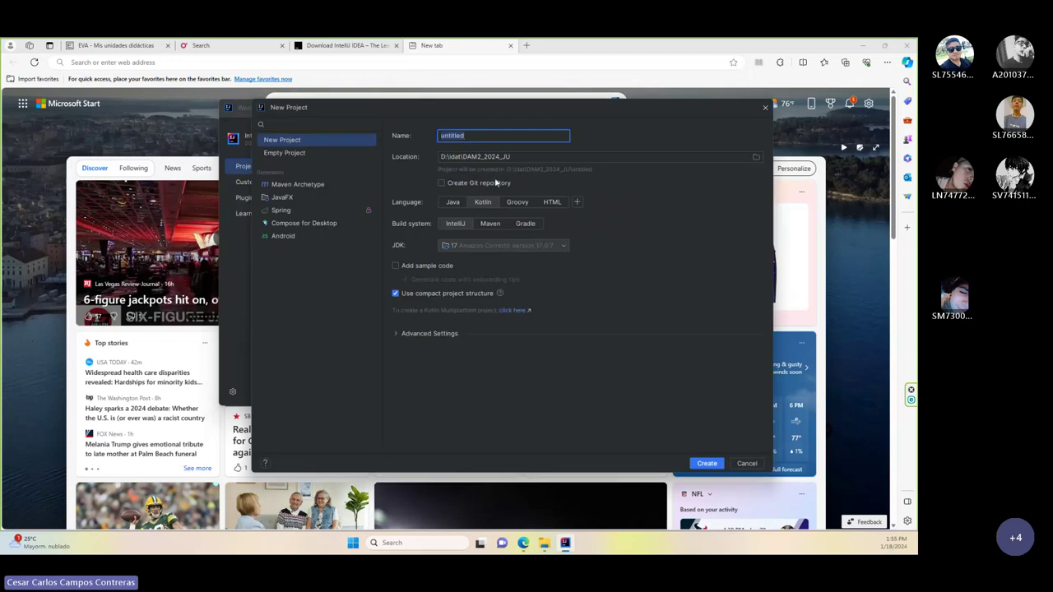
type("Variables")
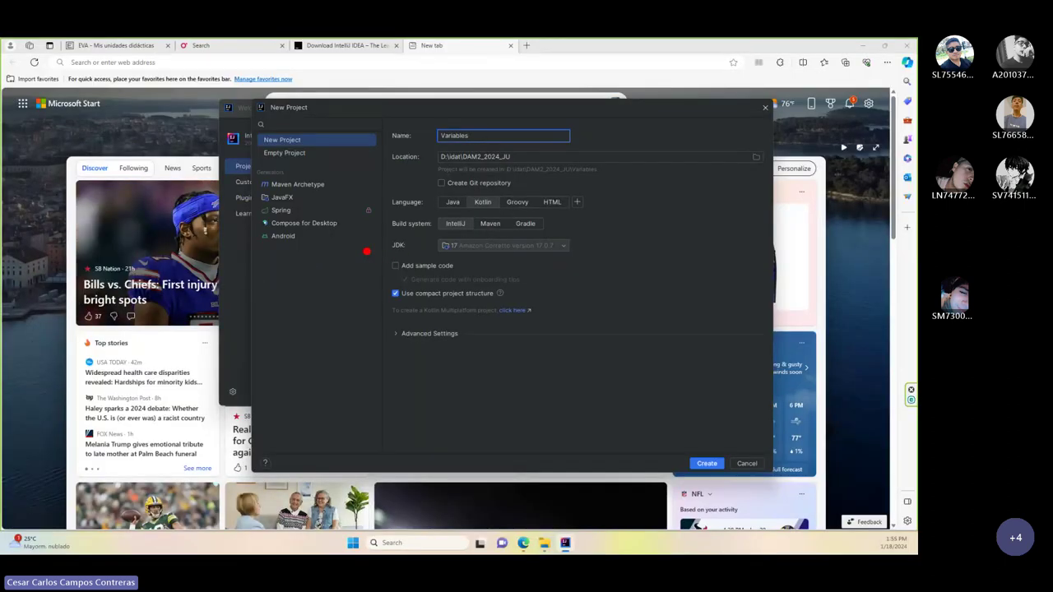
mouse_move(364, 248)
left_mouse_down()
mouse_move(462, 281)
mouse_move(583, 263)
left_mouse_up()
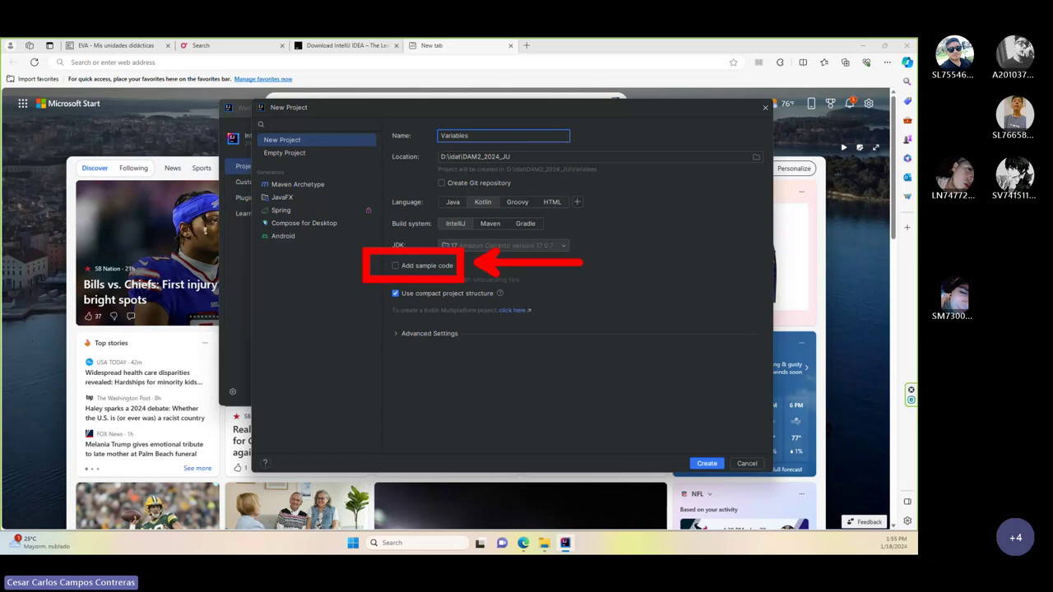
key("Escape")
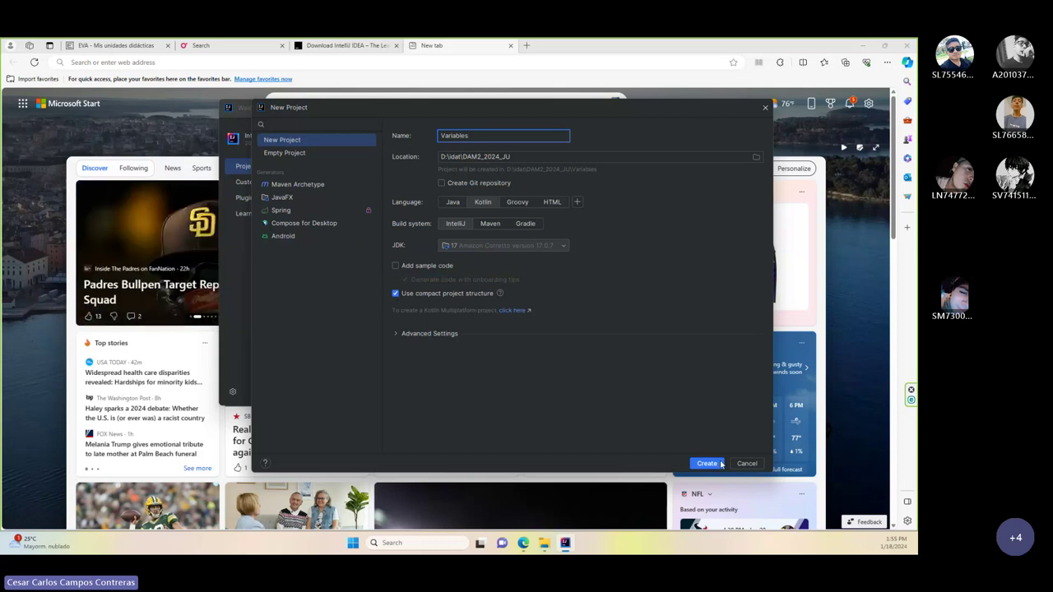
left_click_drag(667, 439, 736, 478)
left_click_drag(826, 463, 735, 463)
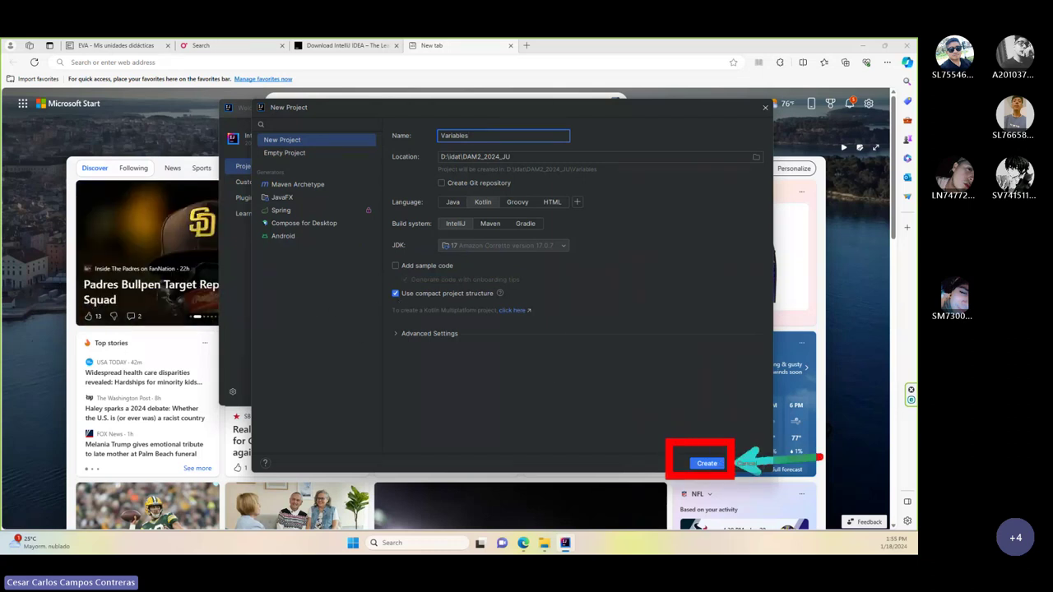
left_click(706, 466)
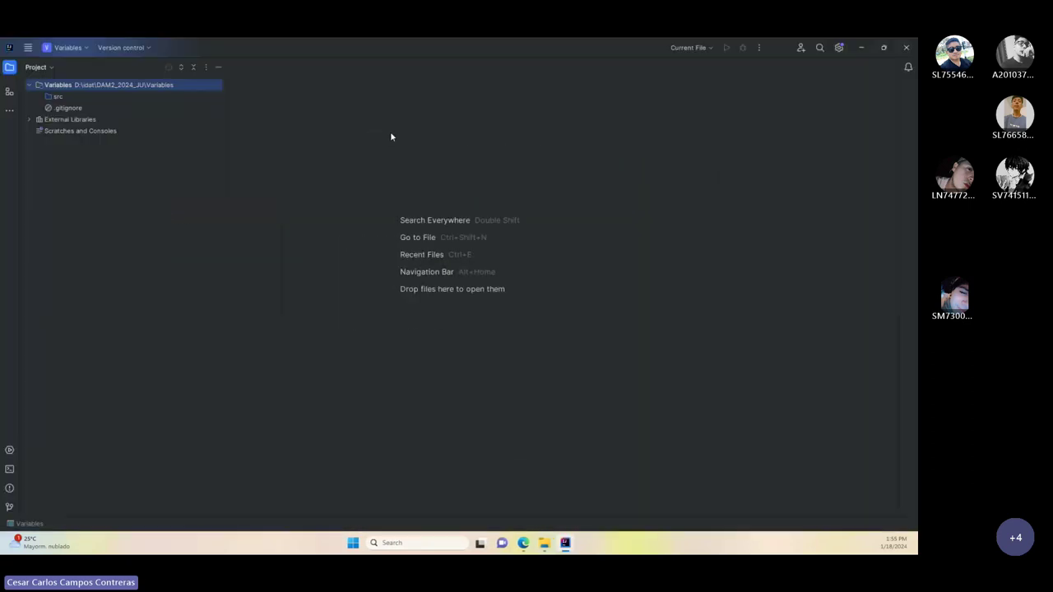
- Select src and open, then dismiss, its context menu twice
left_click(51, 98)
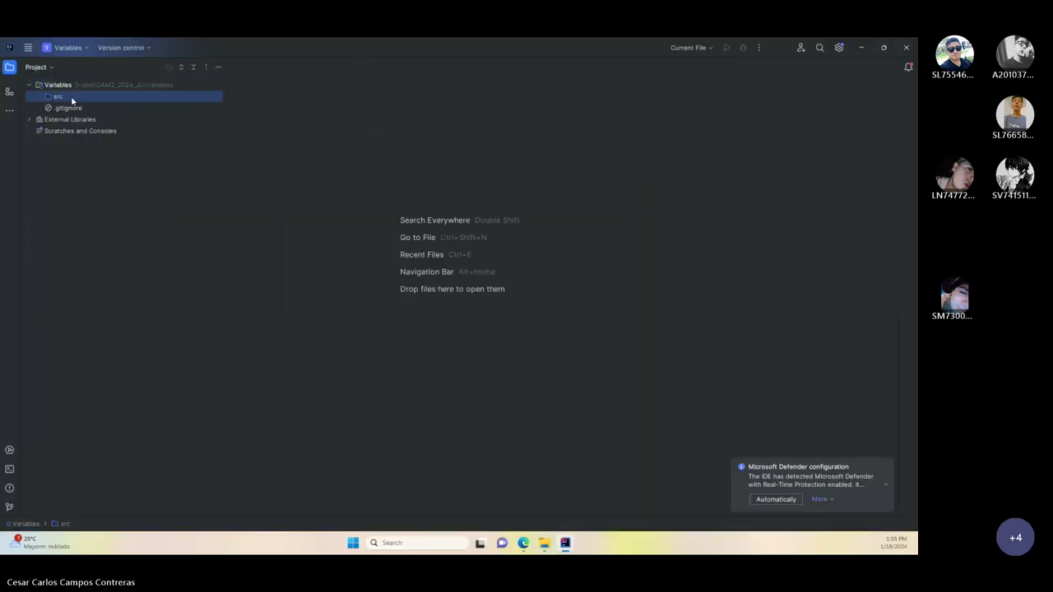
right_click(72, 99)
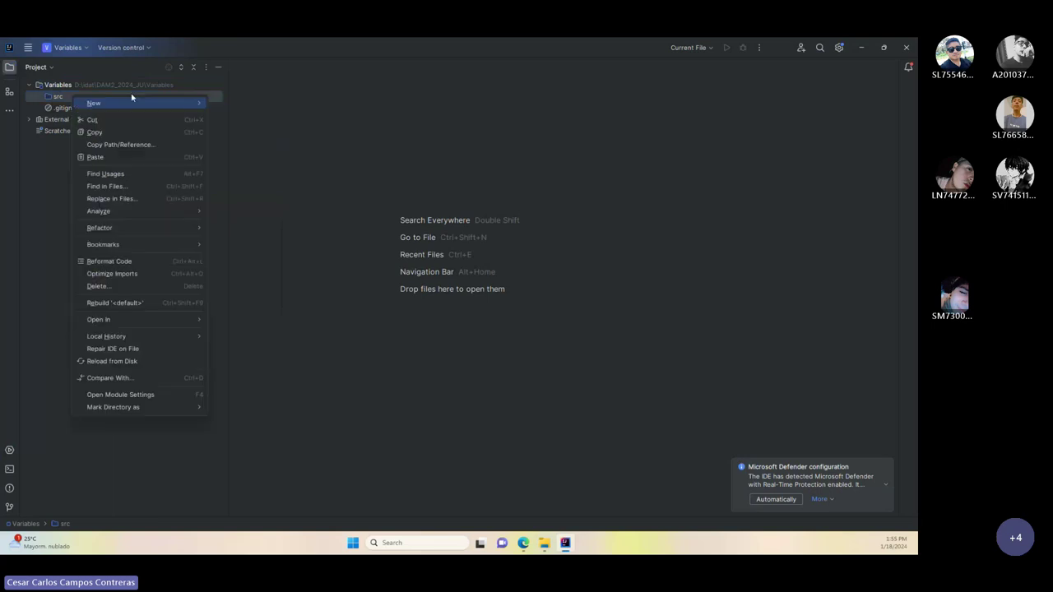
mouse_move(136, 104)
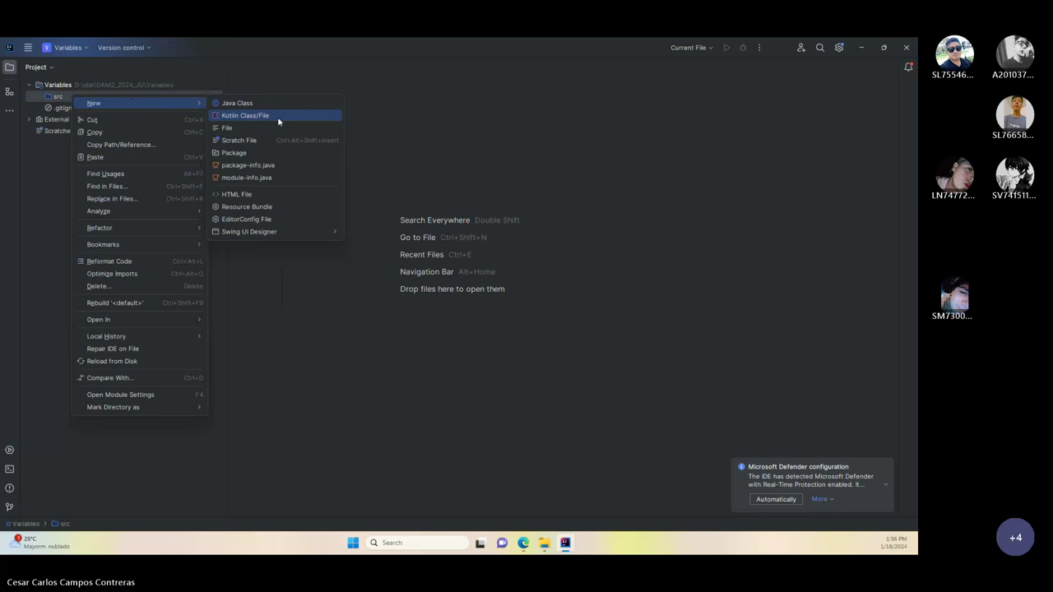
left_click(360, 79)
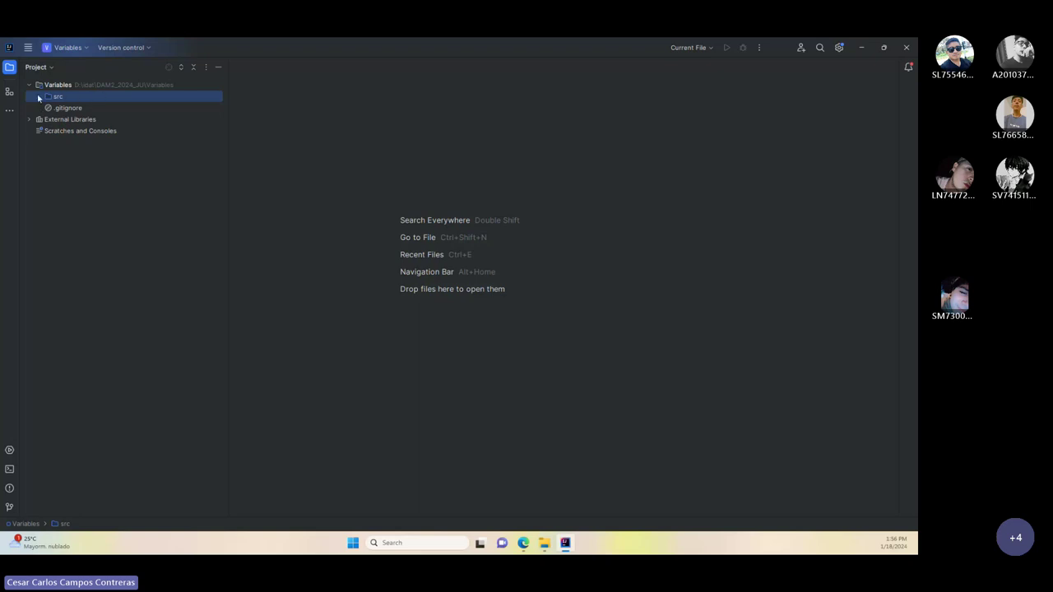
right_click(66, 99)
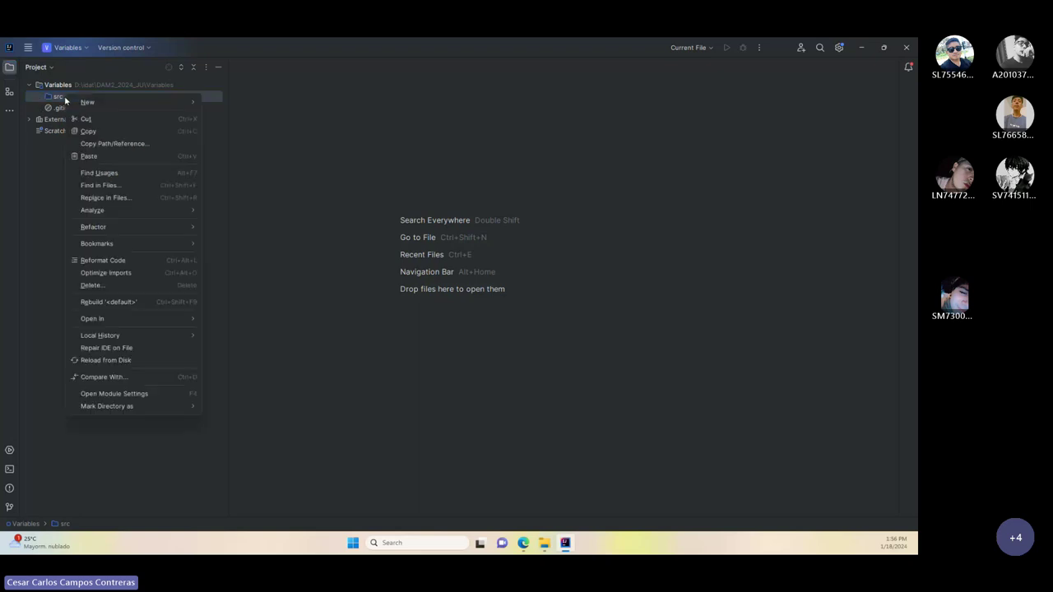
mouse_move(189, 102)
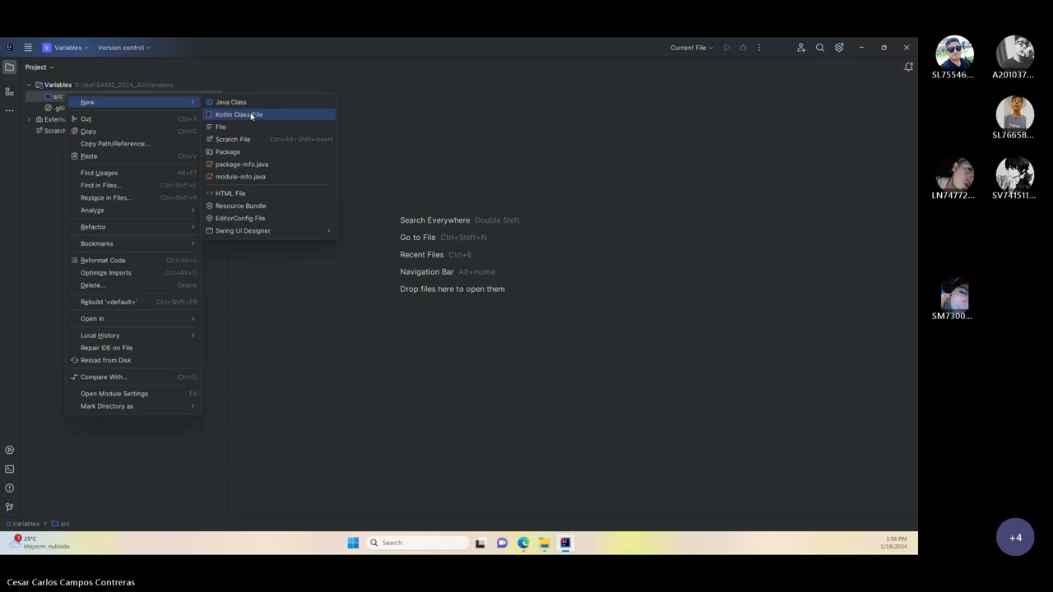
left_click(476, 127)
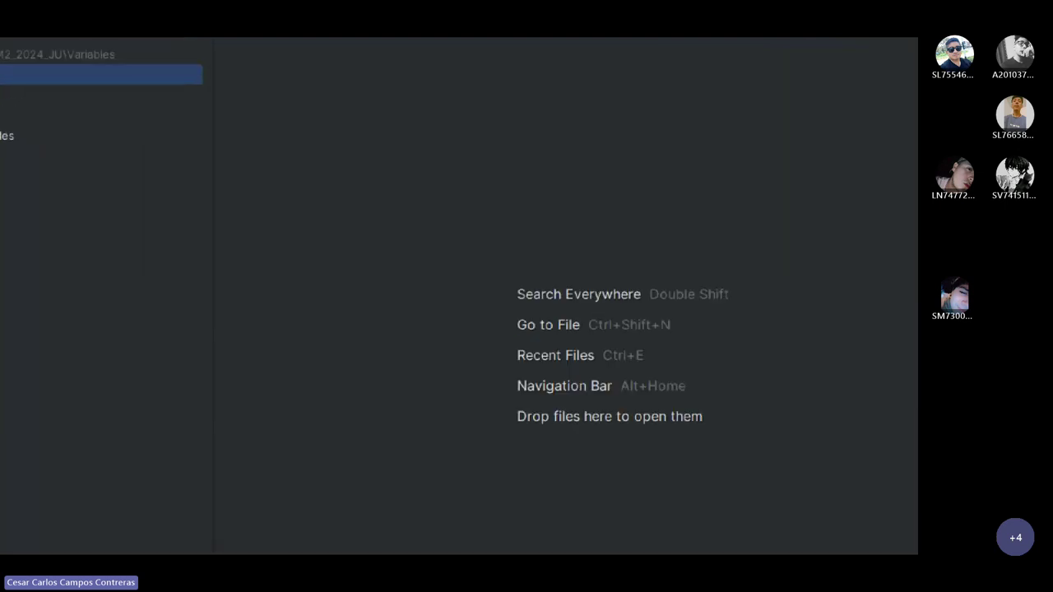
- Annotate the src folder, then choose New > Kotlin Class/File from its context menu
left_click_drag(32, 82, 124, 111)
left_click_drag(64, 59, 250, 115)
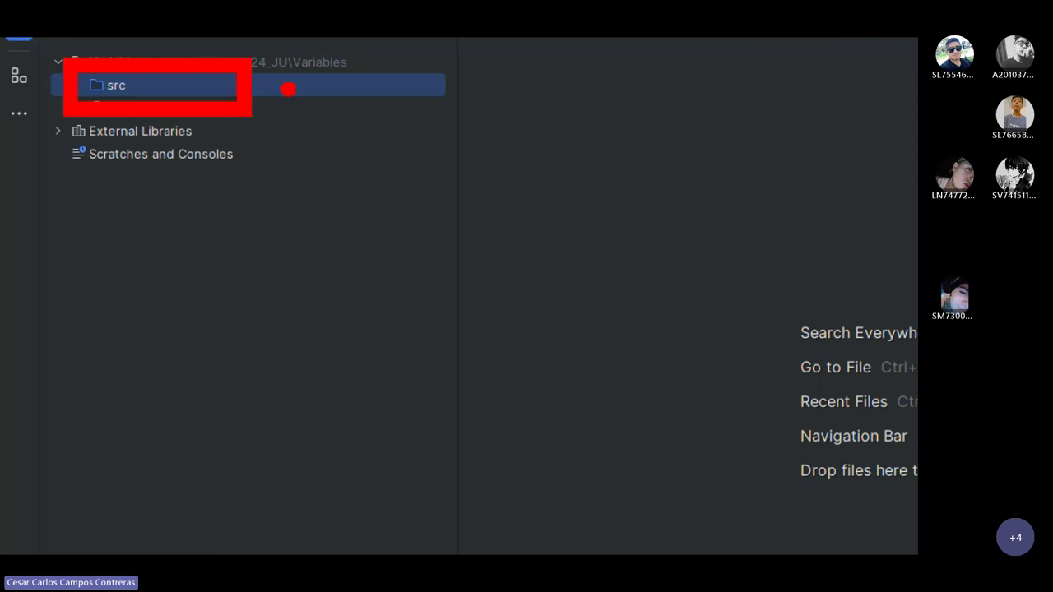
left_click_drag(288, 83, 630, 84)
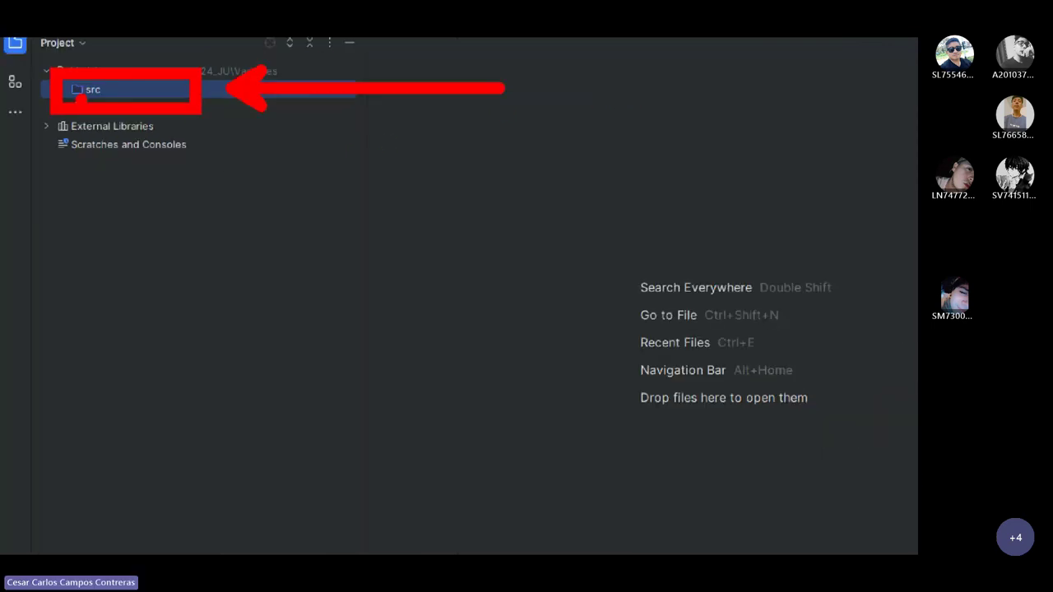
right_click(61, 111)
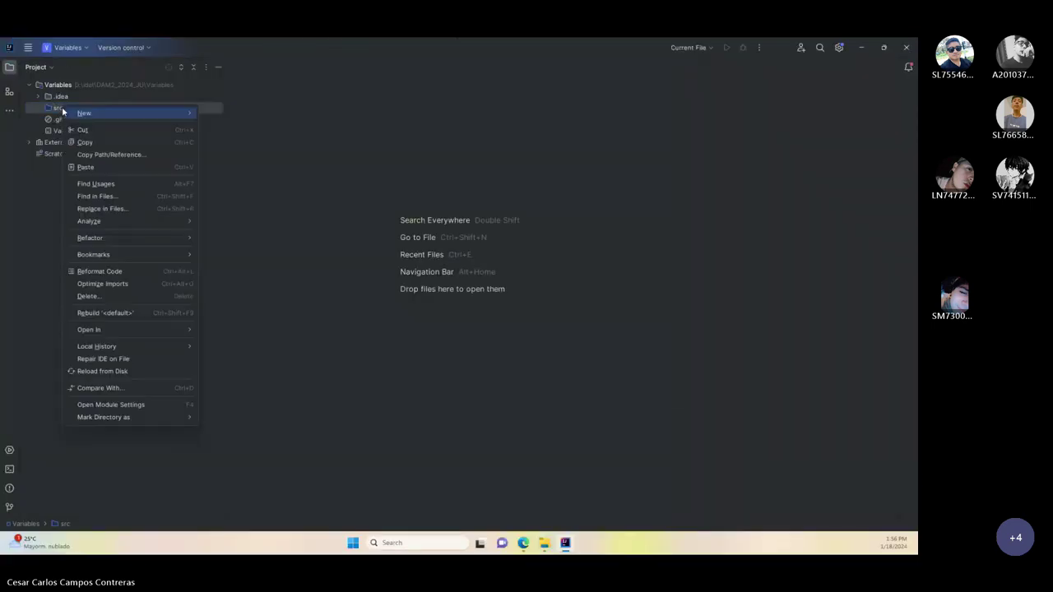
mouse_move(84, 113)
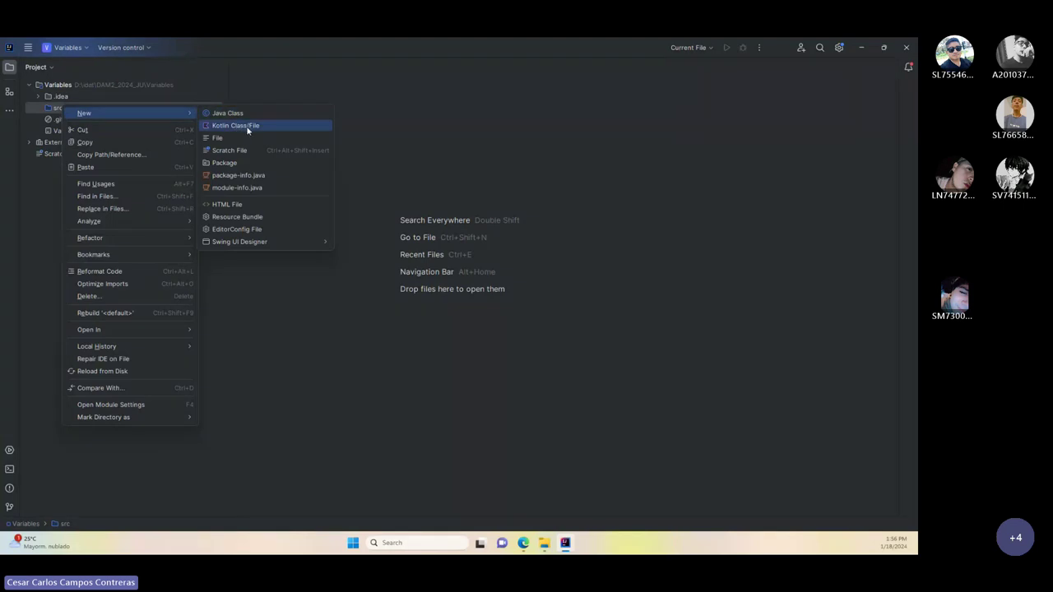
left_click(248, 126)
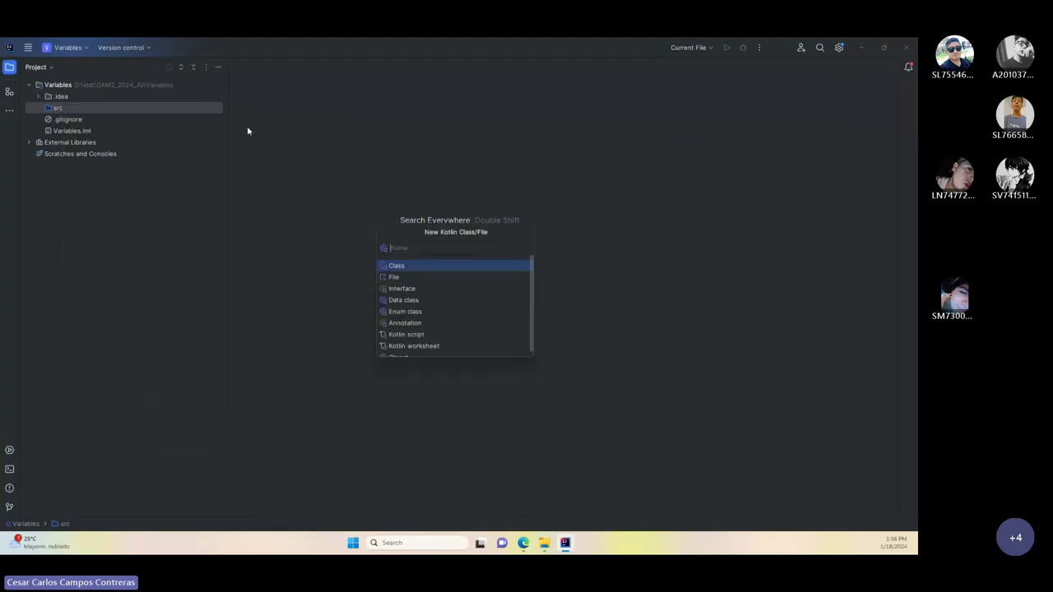
- Choose File as the type and create the Kotlin file Main
left_click(408, 281)
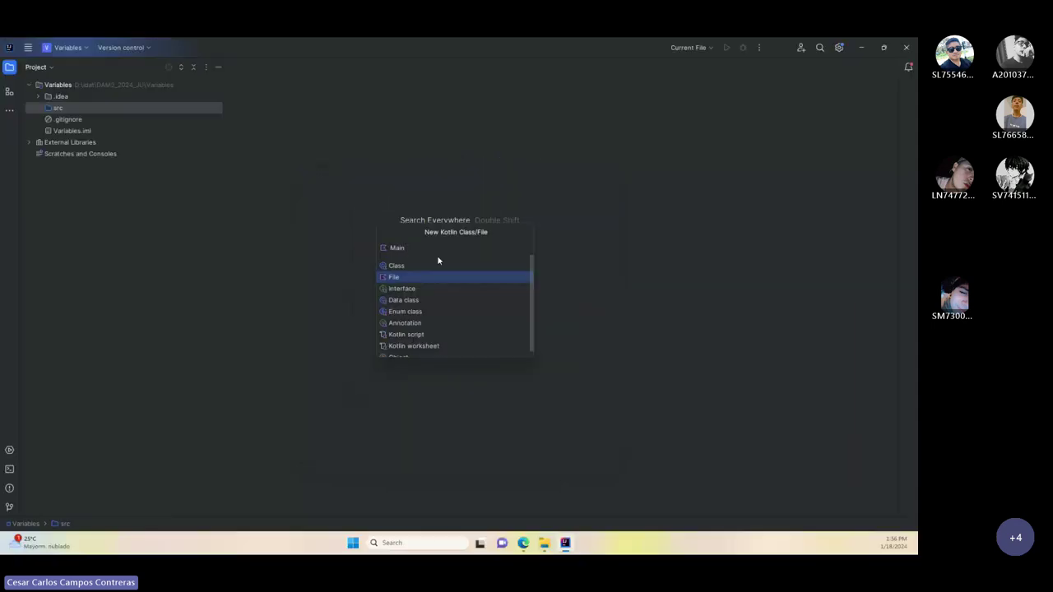
key("Return")
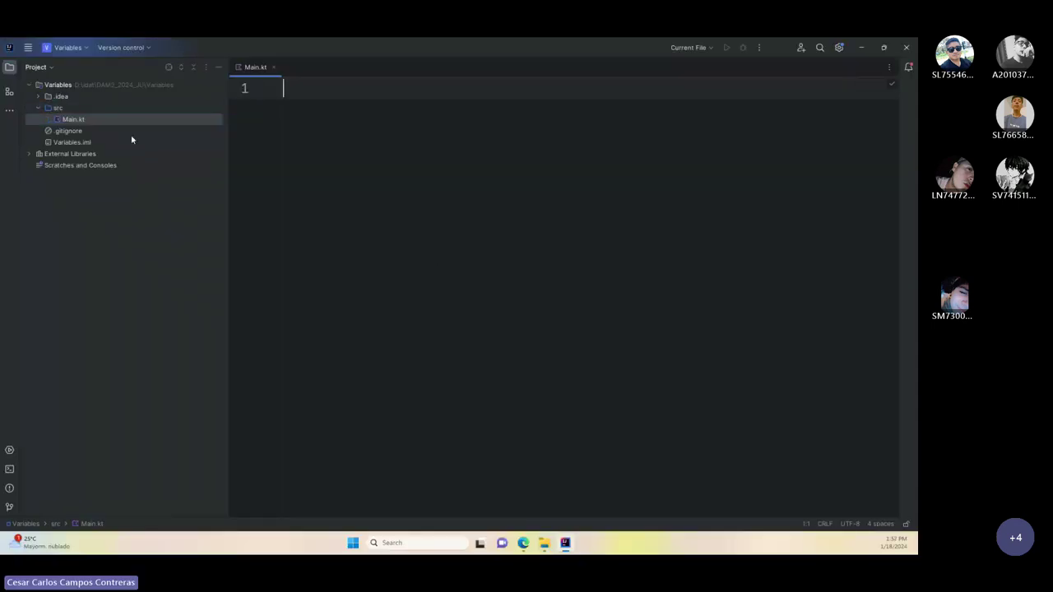
- Narrow the Project panel and write an empty fun main(){} with an indented body line
left_click(87, 119)
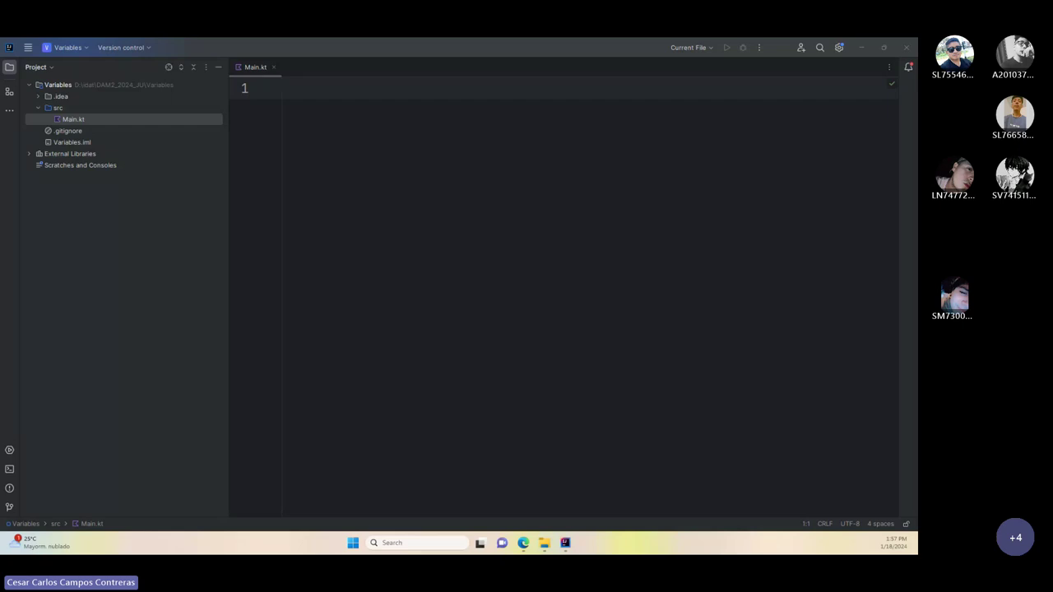
left_click(259, 205)
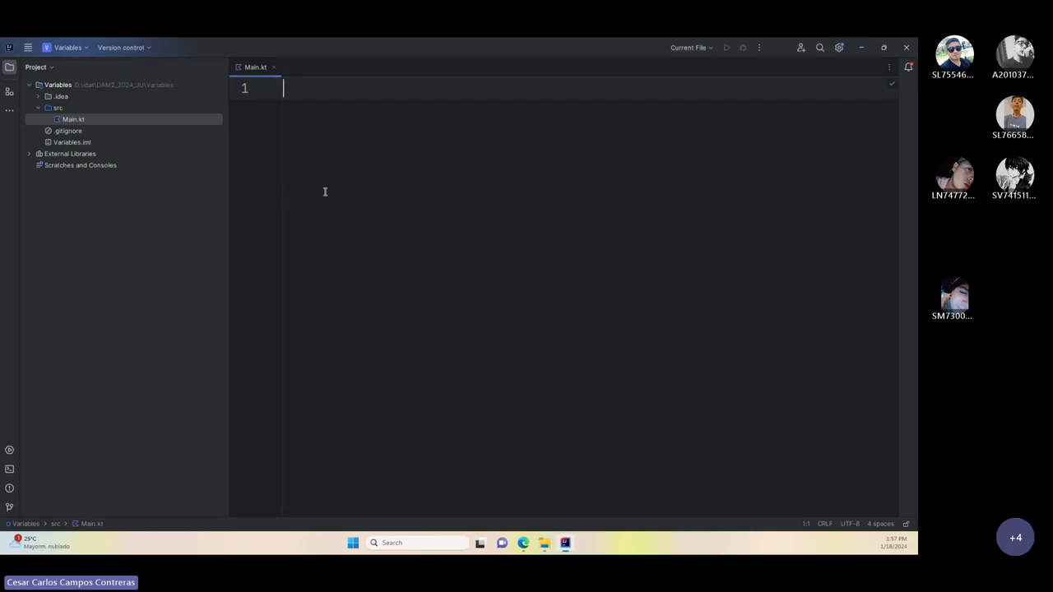
left_click(226, 200)
left_click_drag(228, 194, 171, 193)
left_click(282, 151)
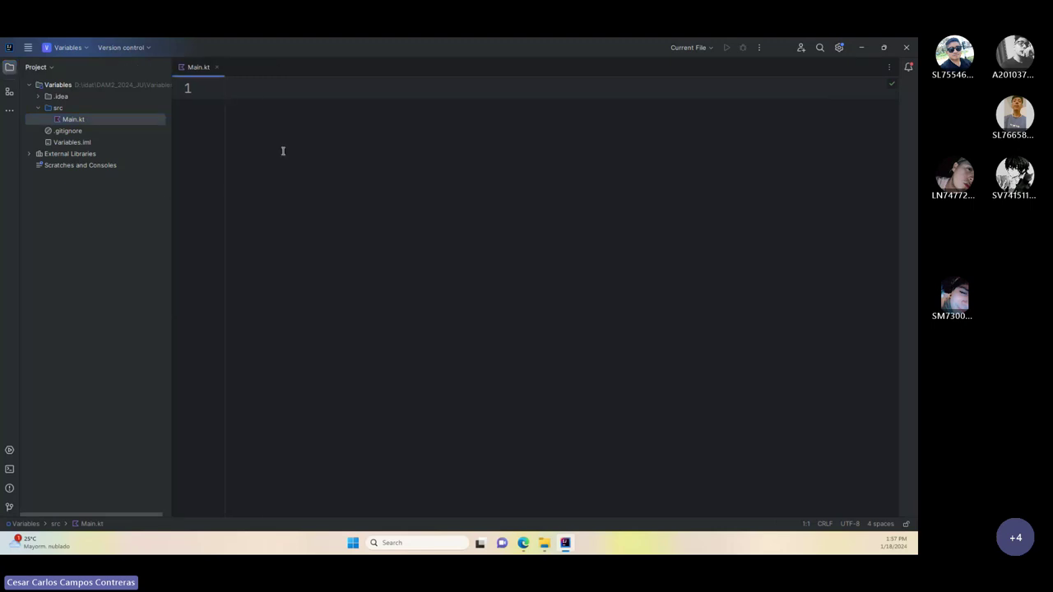
type("fun")
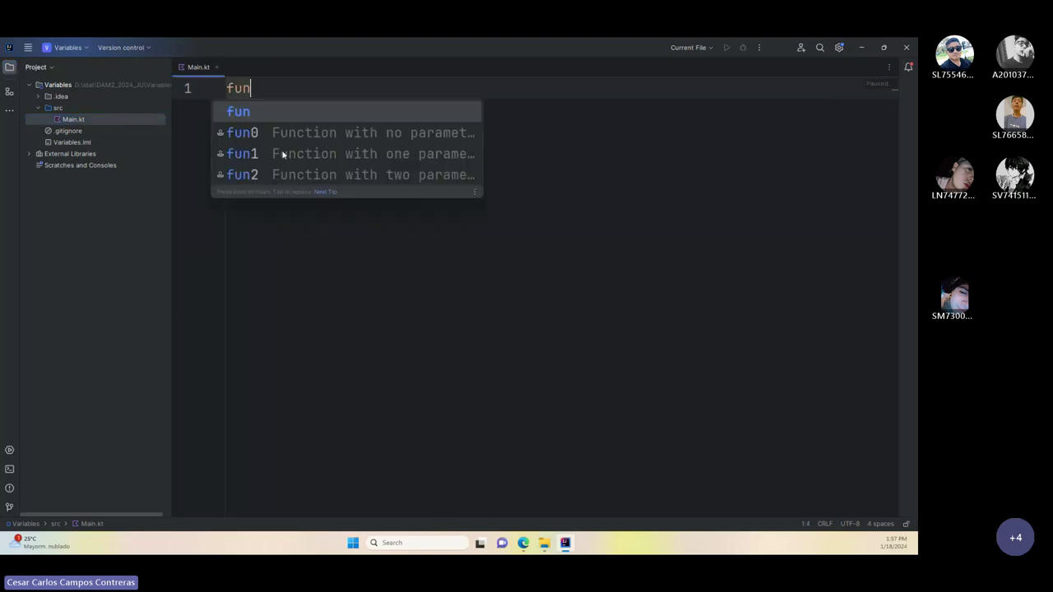
key("BackSpace")
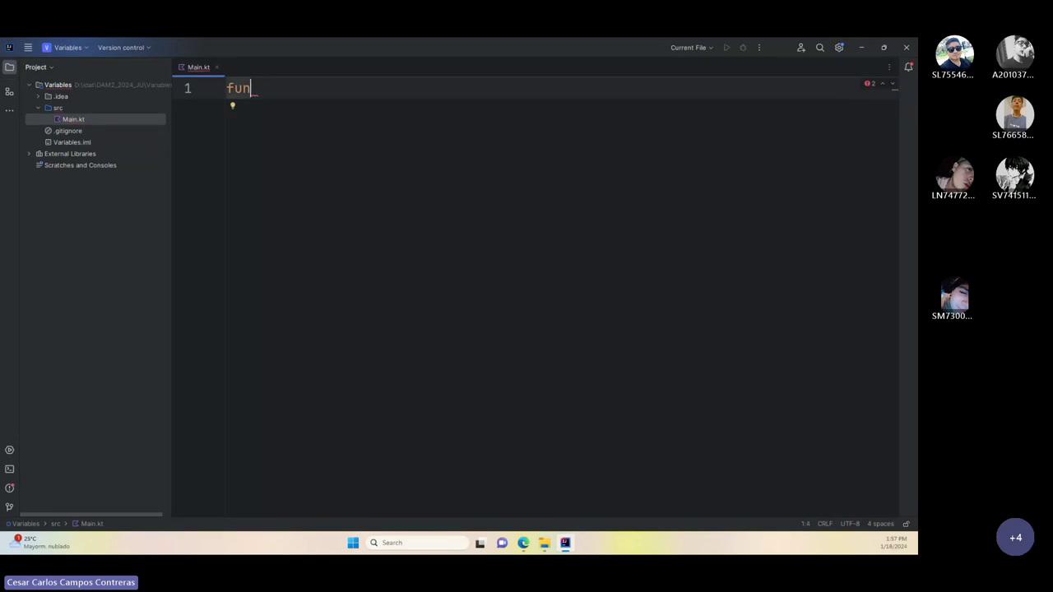
type("main")
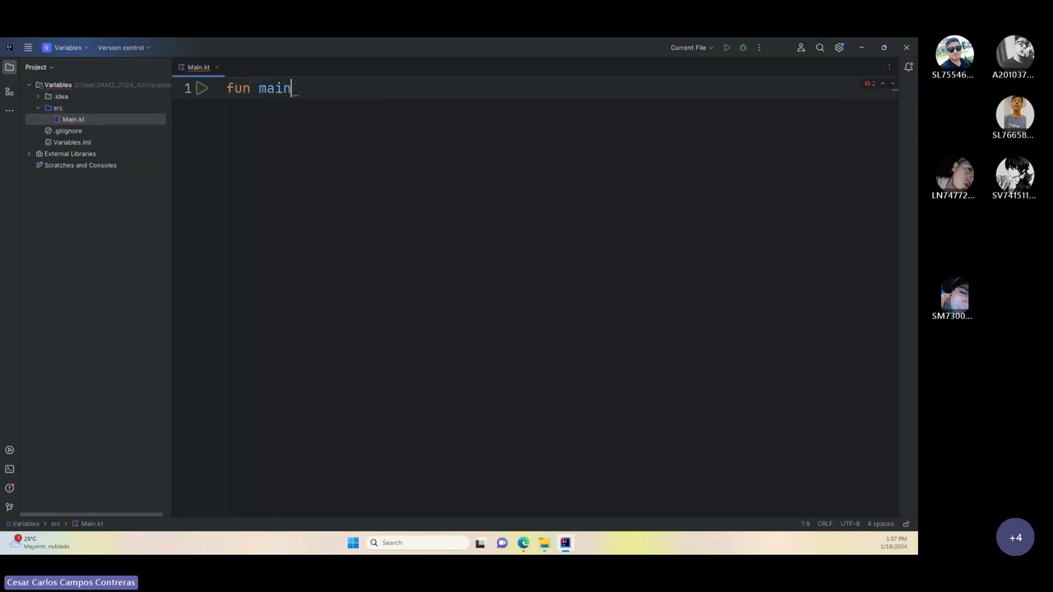
type("()")
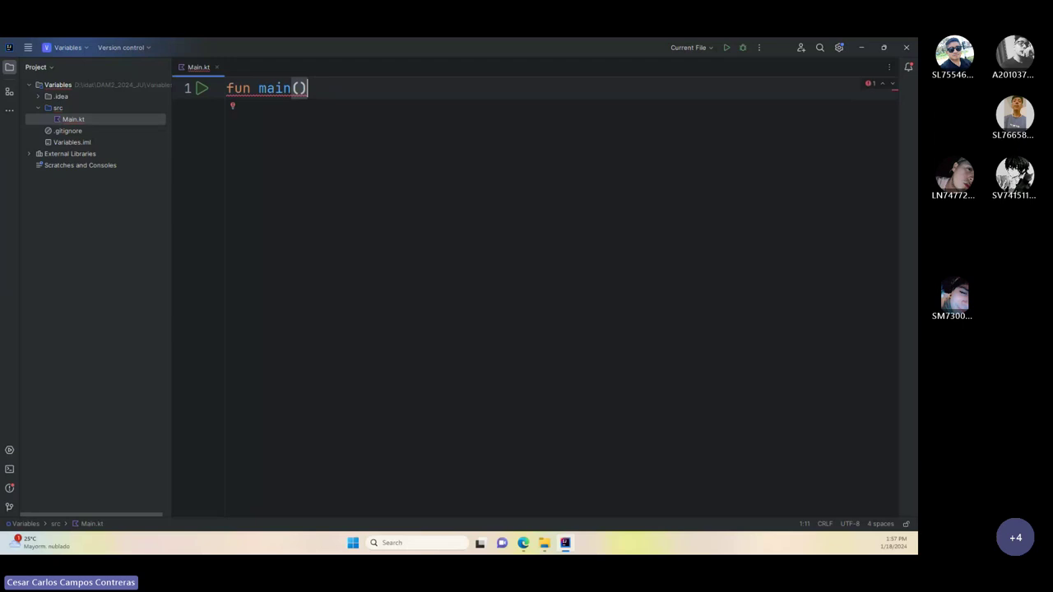
type("{}")
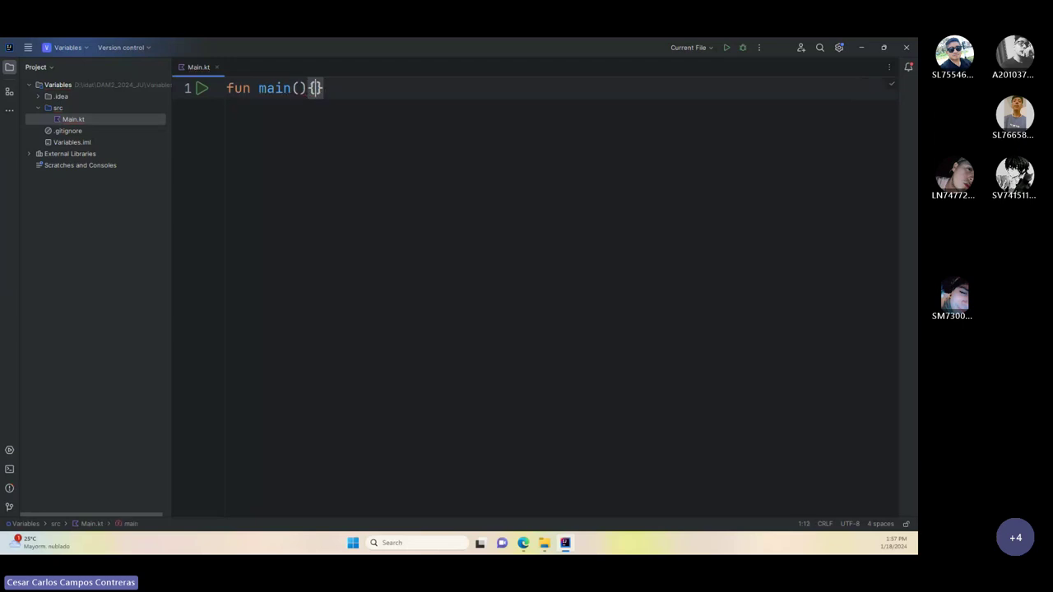
key("Return")
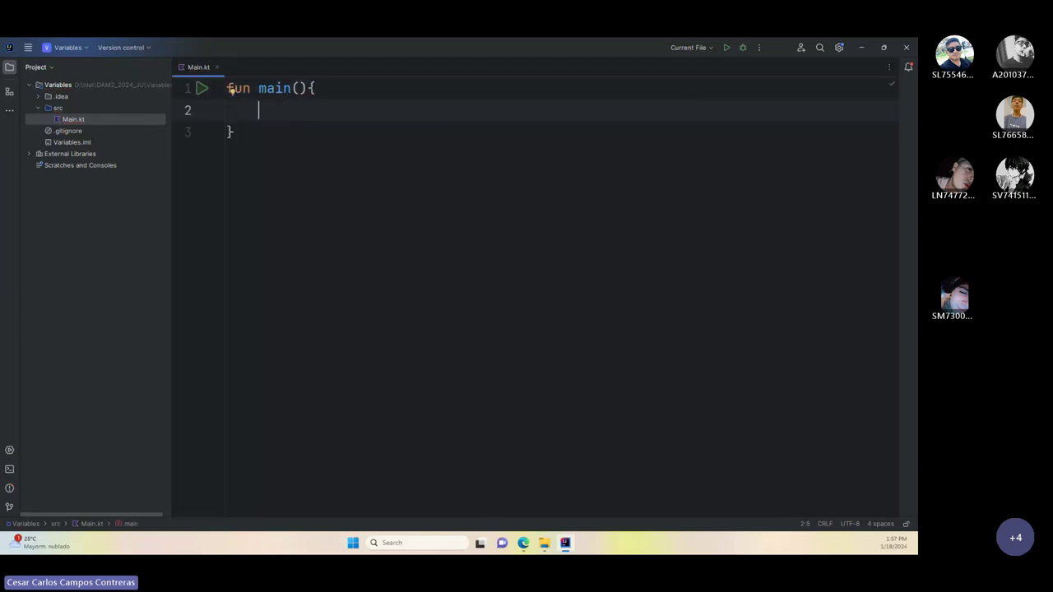
- Declare var userName: with the user's name inside single quotes
type("var ")
type("unar")
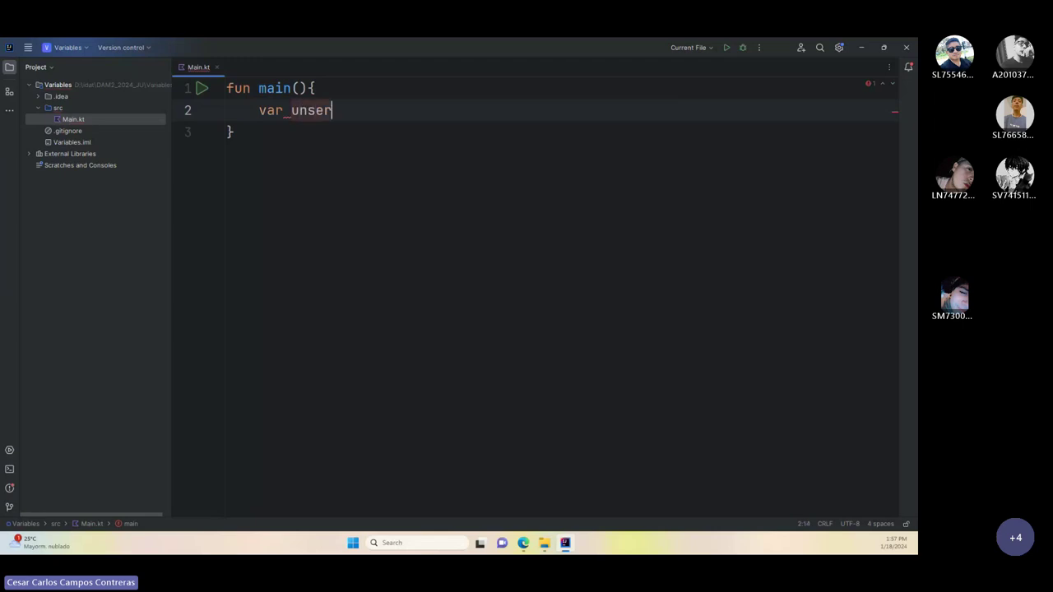
key("BackSpace")
key("BackSpace")
key("BackSpace")
type("serName =")
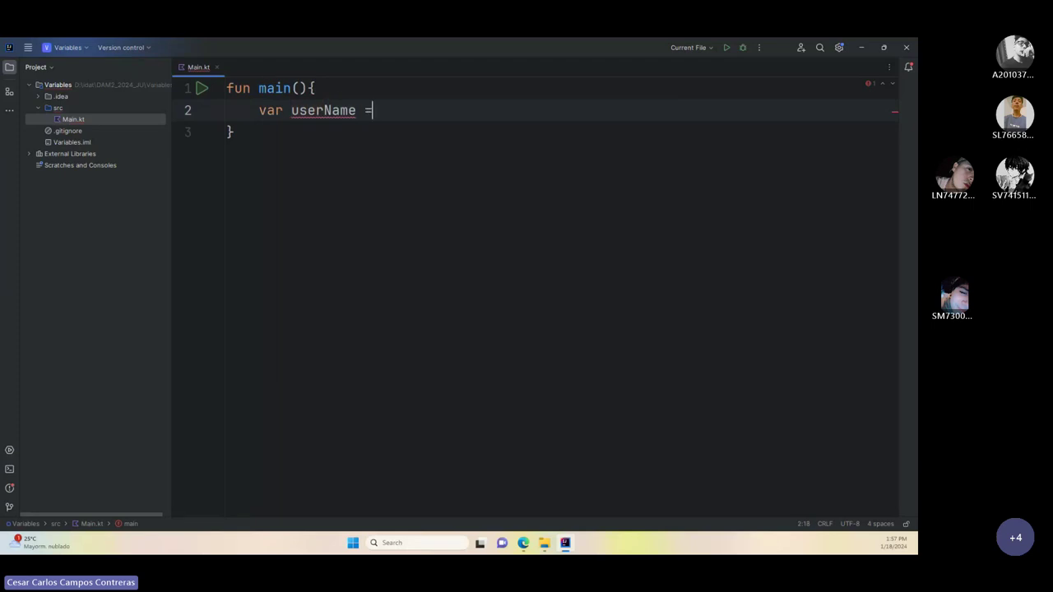
key("BackSpace")
key("BackSpace")
key("BackSpace")
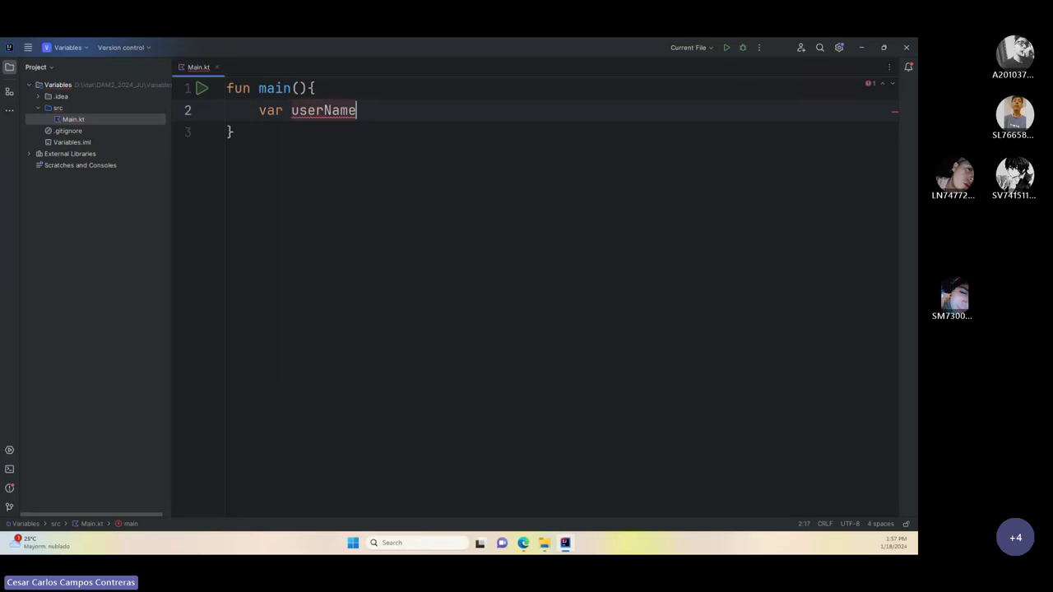
type(":")
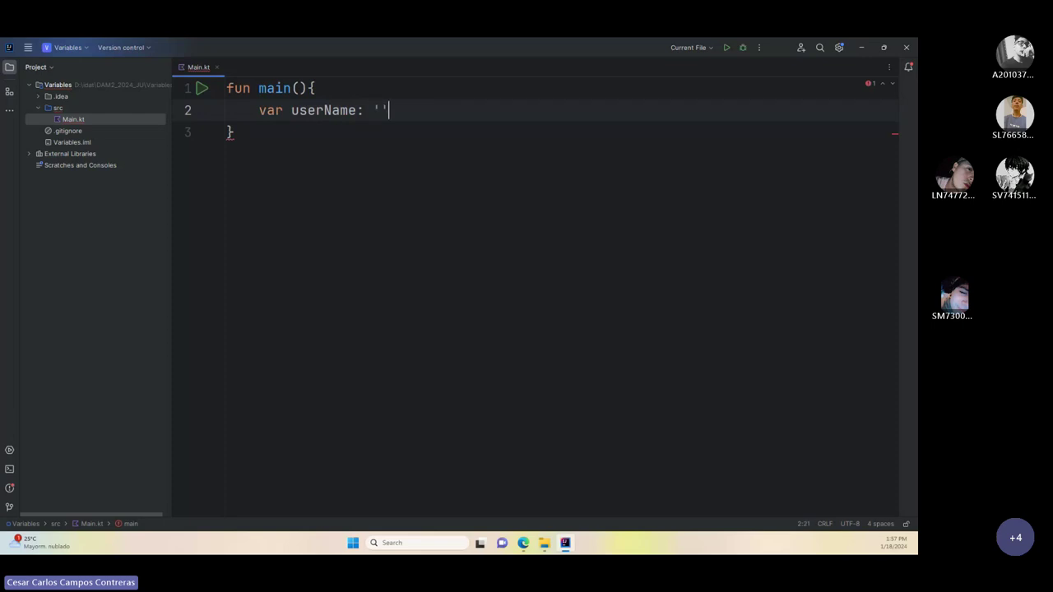
key("Left")
type("Cesar campos")
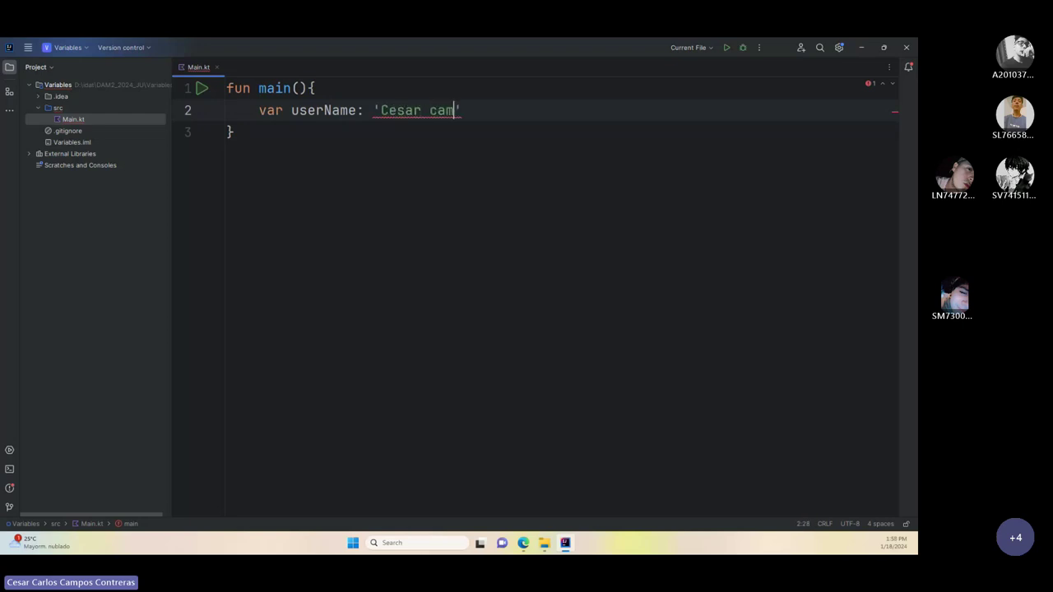
key("Right")
- Add an empty println('') on the next line via completion
key("Return")
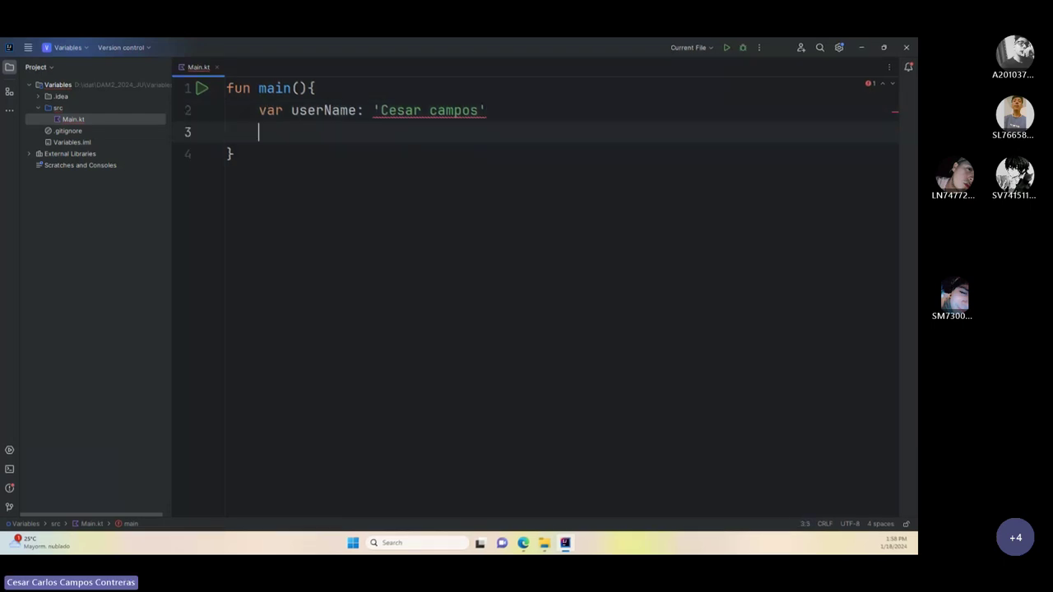
type("pri")
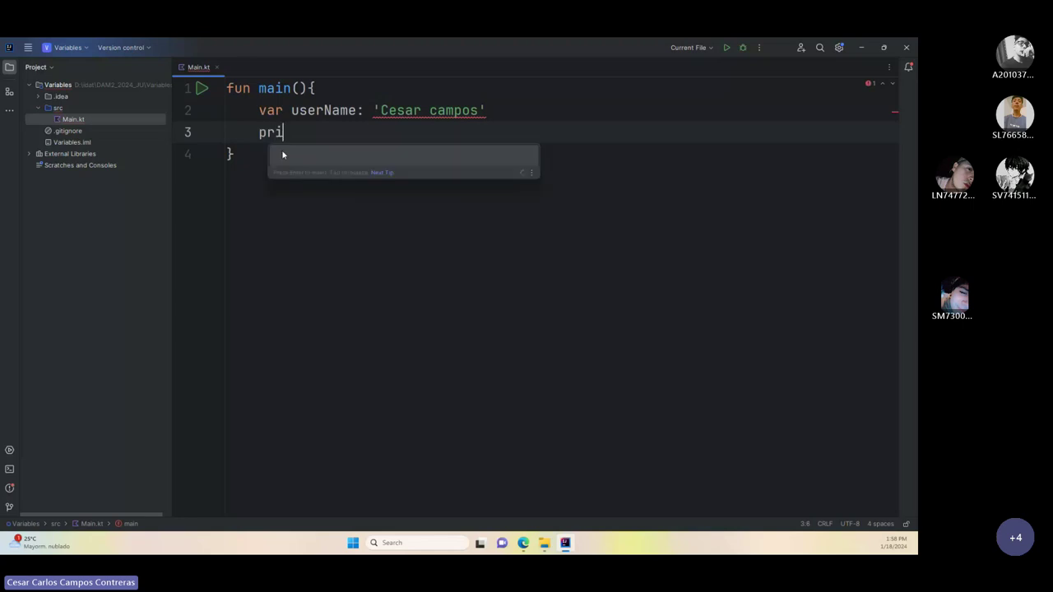
key("Return")
key("Left")
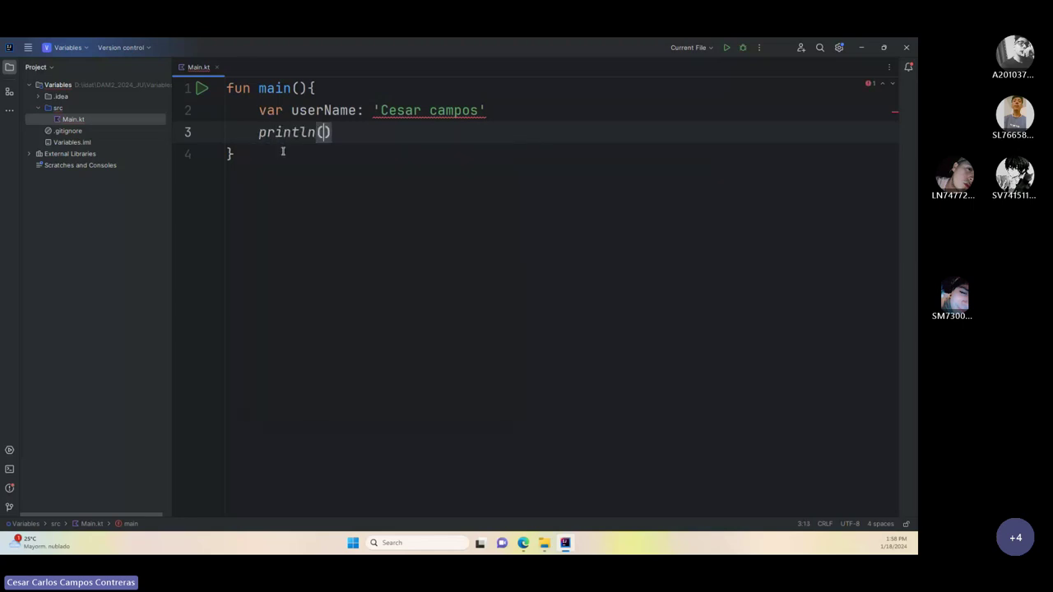
type("'")
left_click(445, 111)
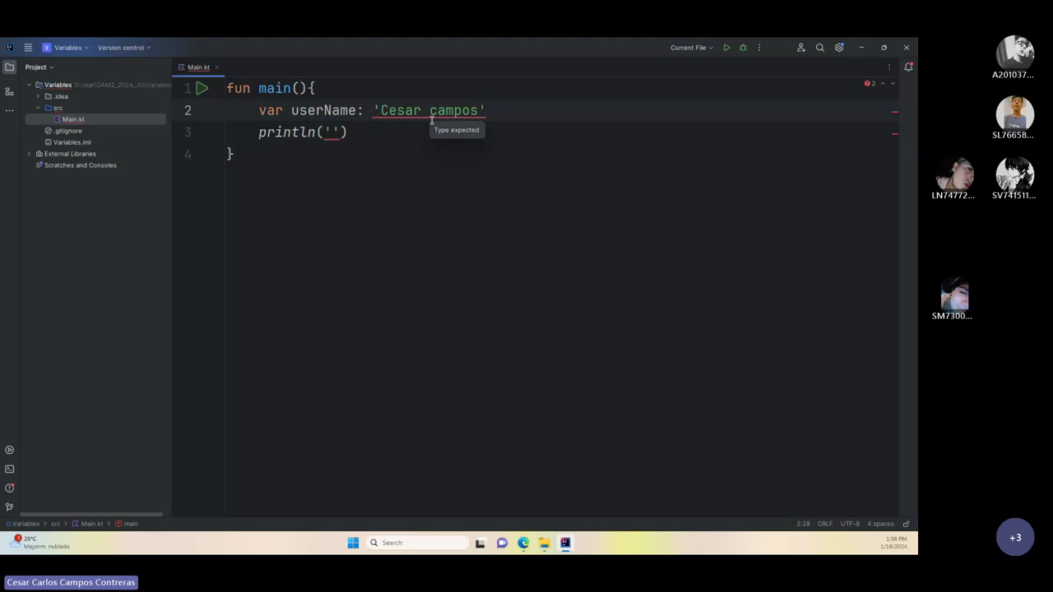
- Insert 'String =' before the name and switch its single quotes to double quotes
left_click(376, 117)
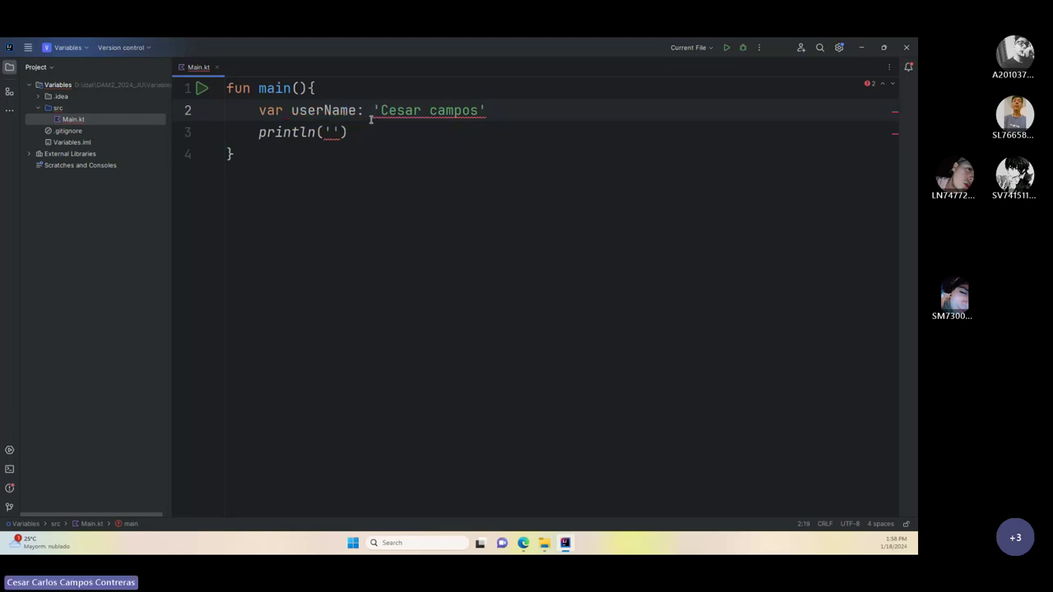
type("String ")
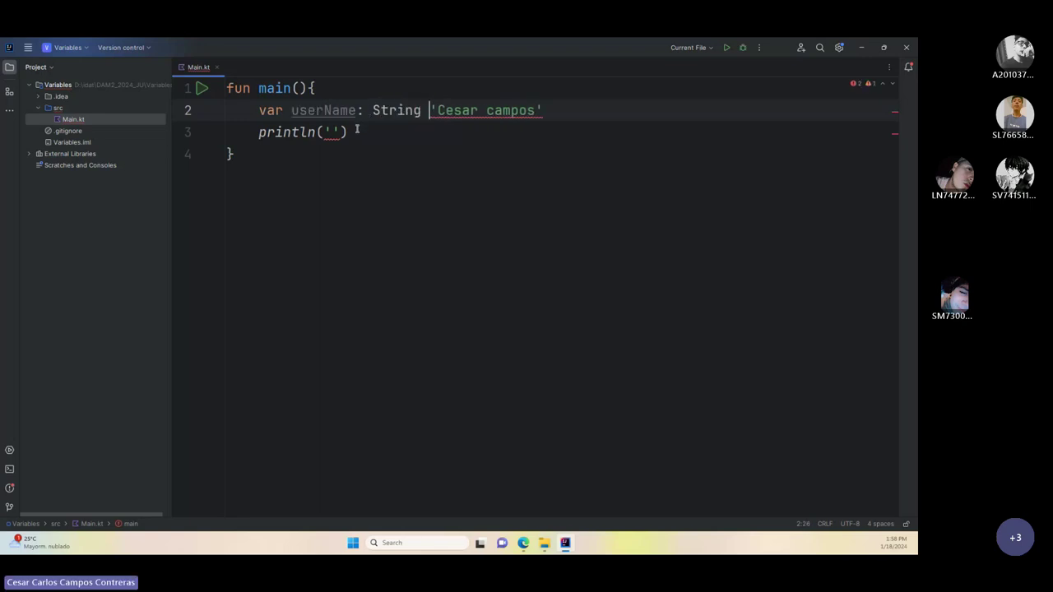
type("=")
key("Right")
key("Right")
key("Right")
key("Right")
key("Right")
key("Right")
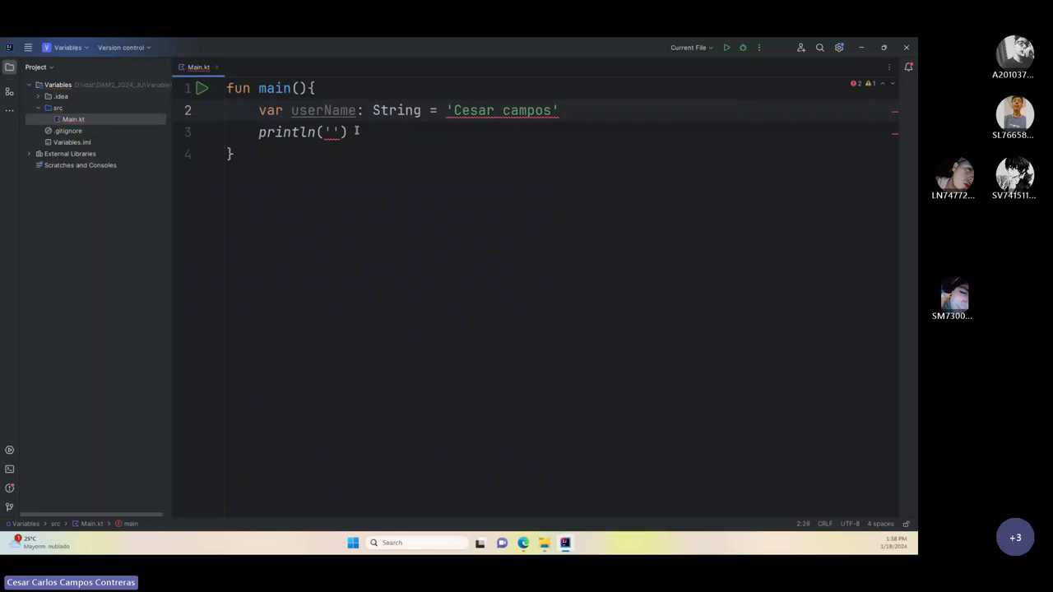
key("Left")
key("Left")
key("Left")
key("Left")
key("Left")
key("BackSpace")
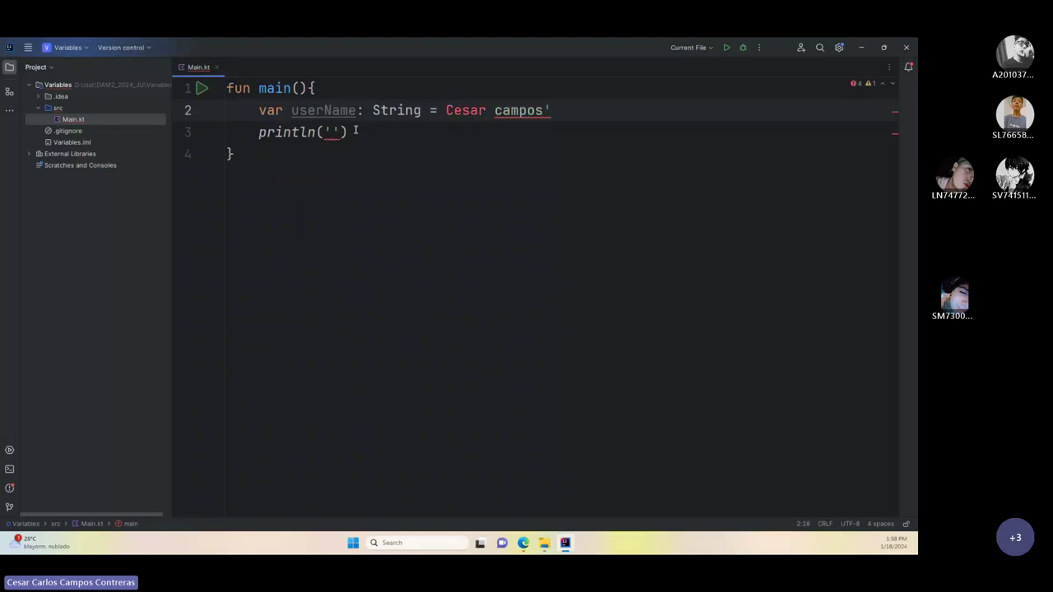
type("\"")
key("End")
key("BackSpace")
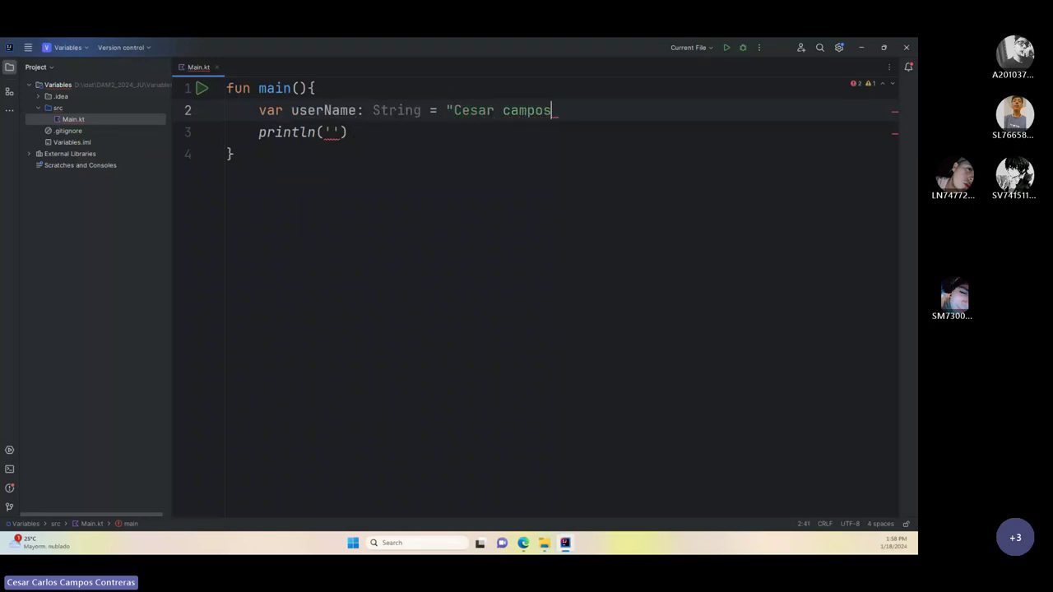
type("\"")
key("ctrl+Left")
key("ctrl+Left")
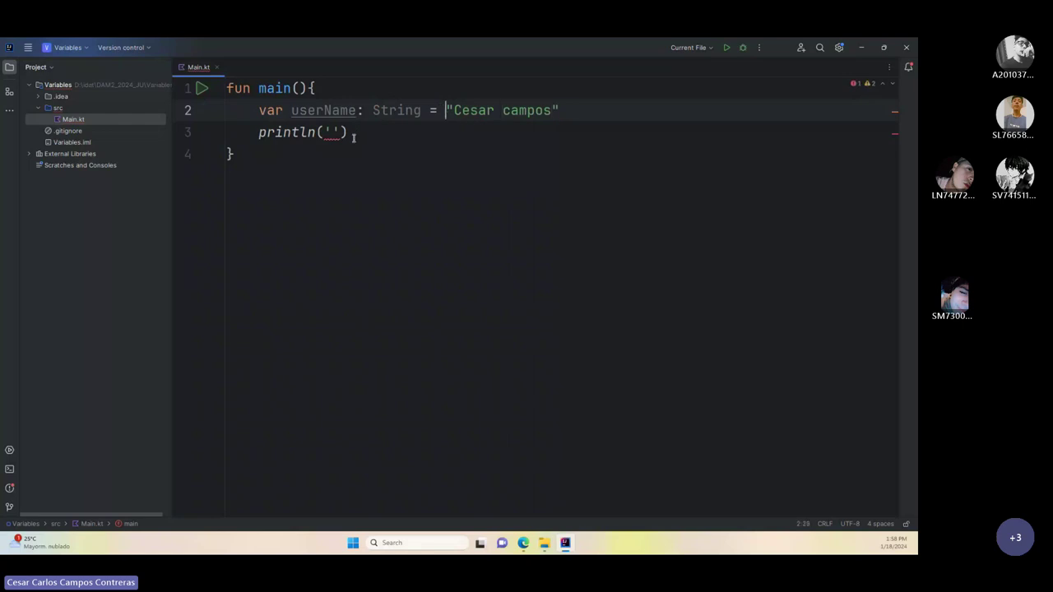
- Delete and retype the ': String =' type annotation so userName is a String
key("alt+1")
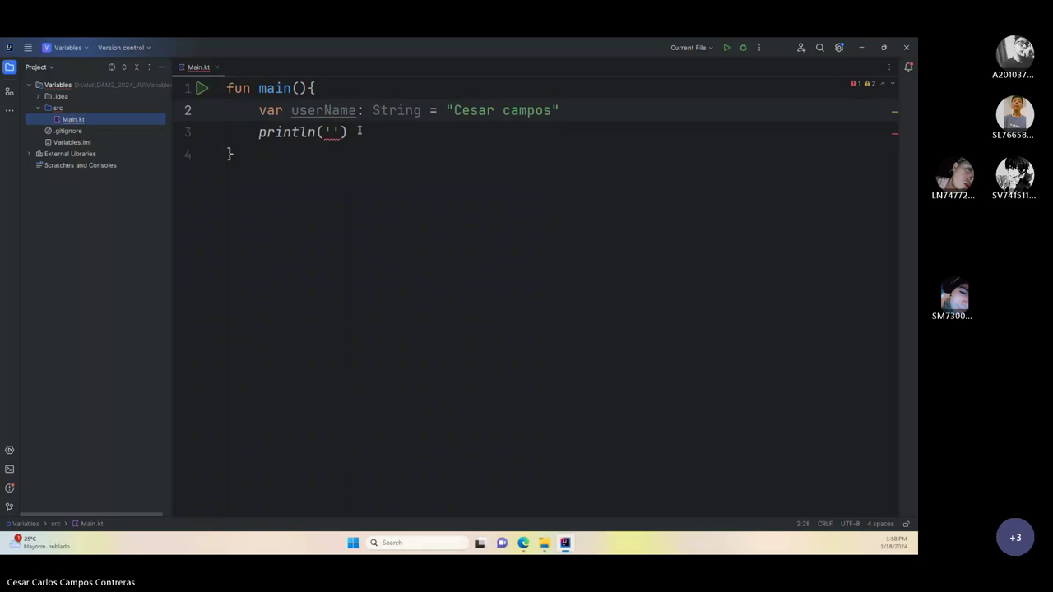
left_click(441, 110)
key("BackSpace")
key("BackSpace")
key("BackSpace")
key("BackSpace")
key("BackSpace")
key("BackSpace")
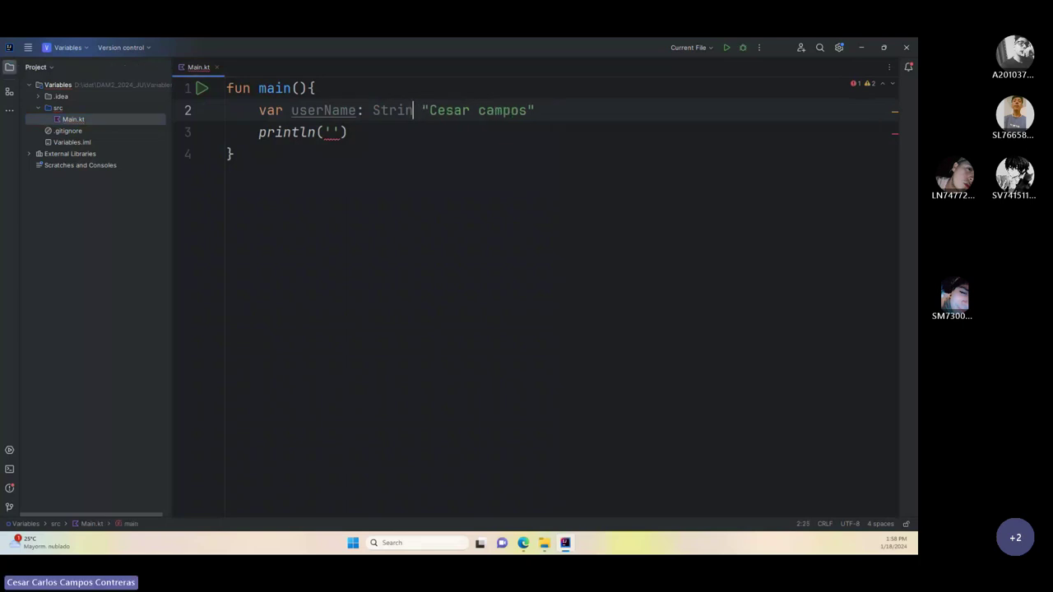
key("BackSpace")
key("BackSpace")
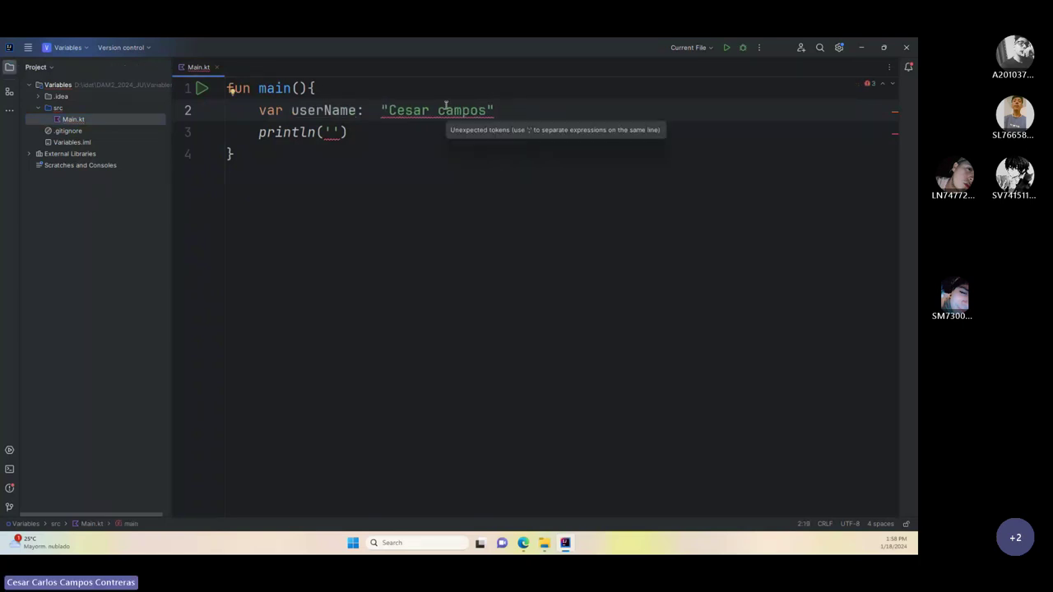
key("Delete")
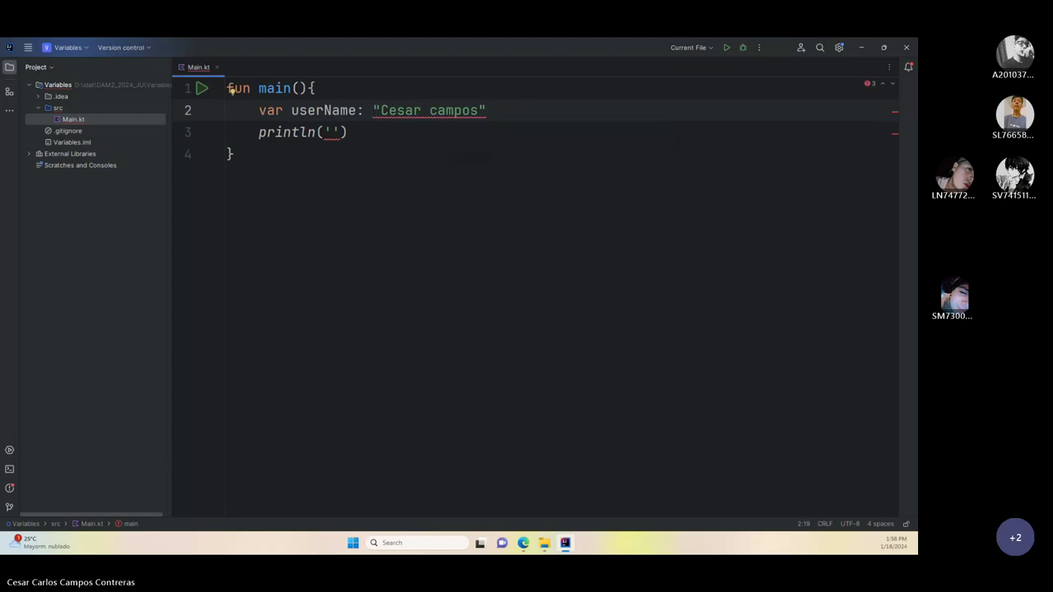
mouse_move(463, 117)
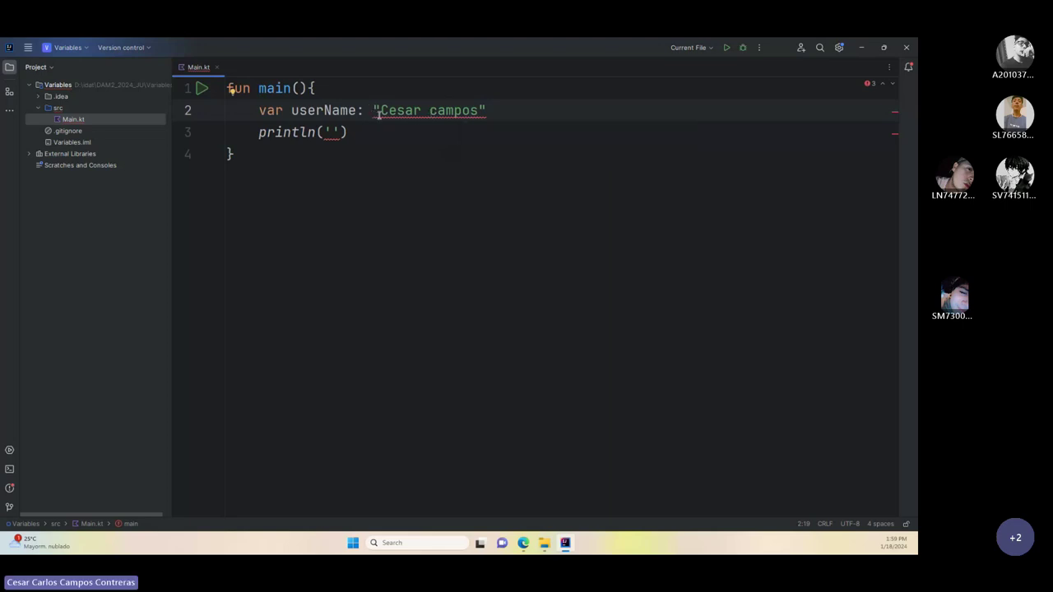
type("String ")
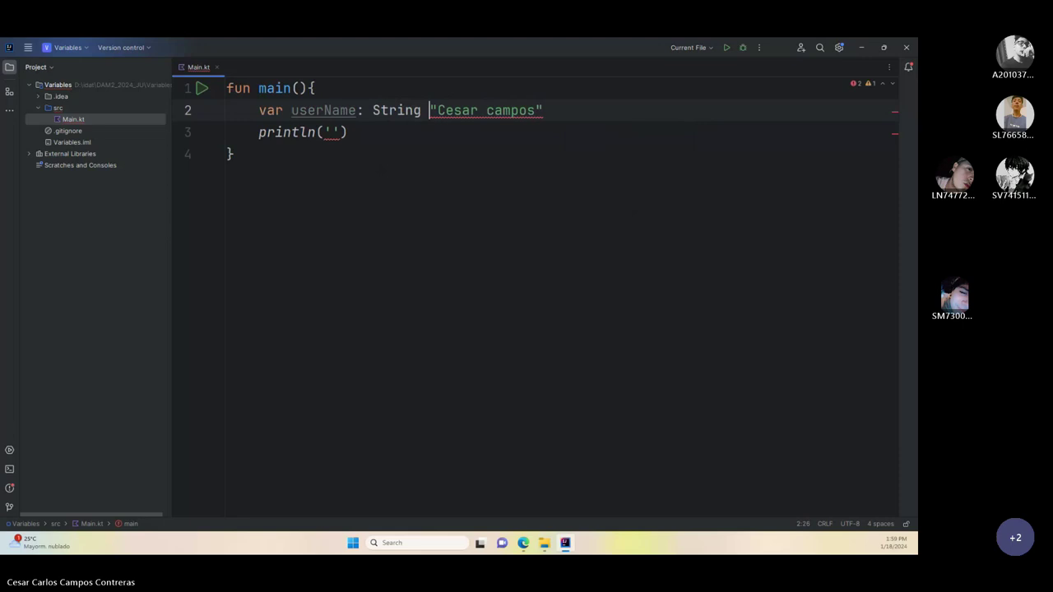
type("=")
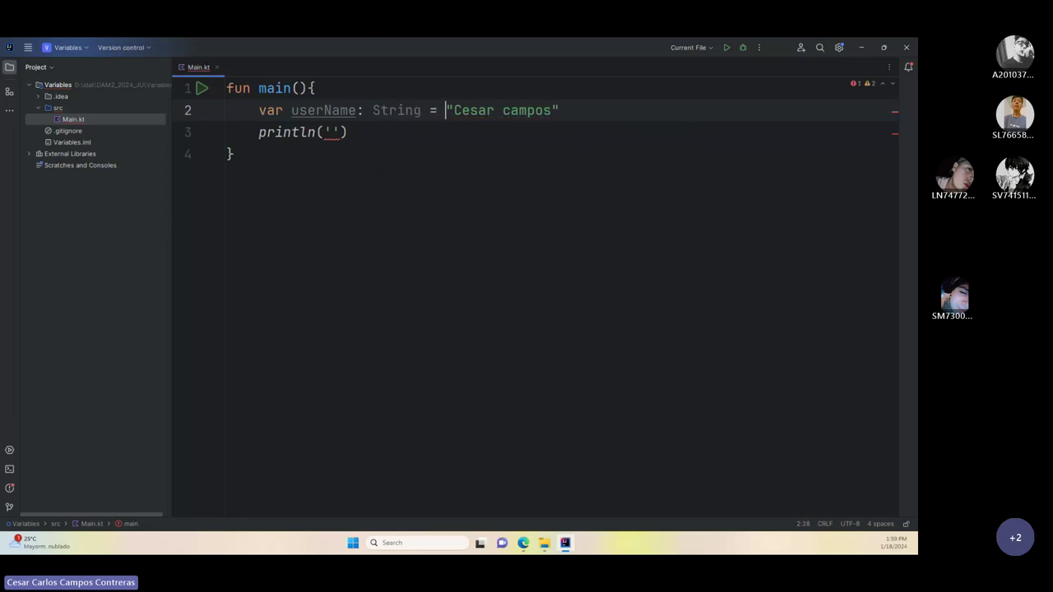
left_click(332, 132)
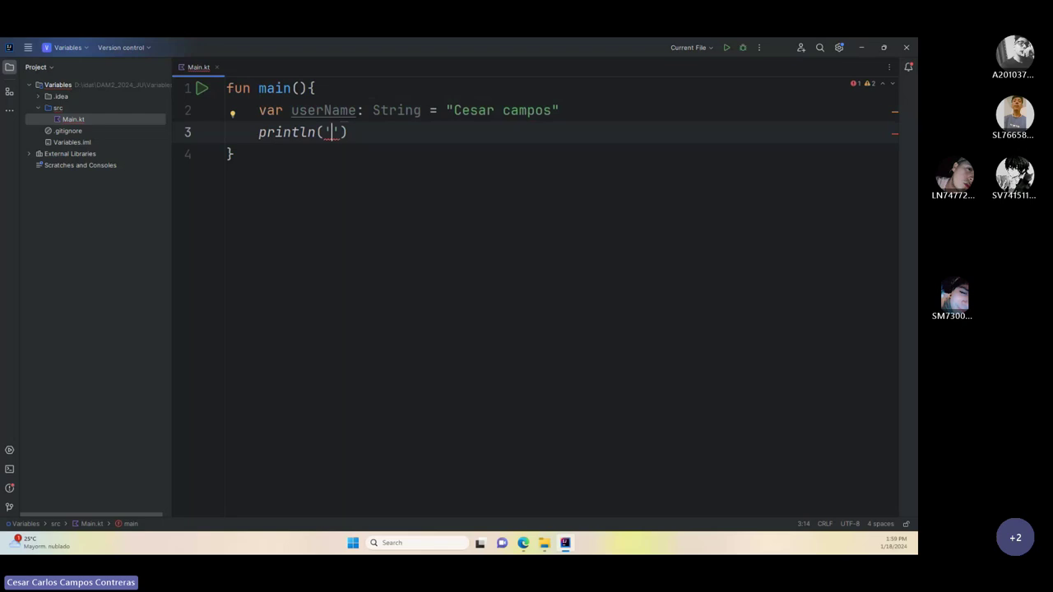
- Make line 3 read println("Hello $userName") with double quotes
mouse_move(568, 547)
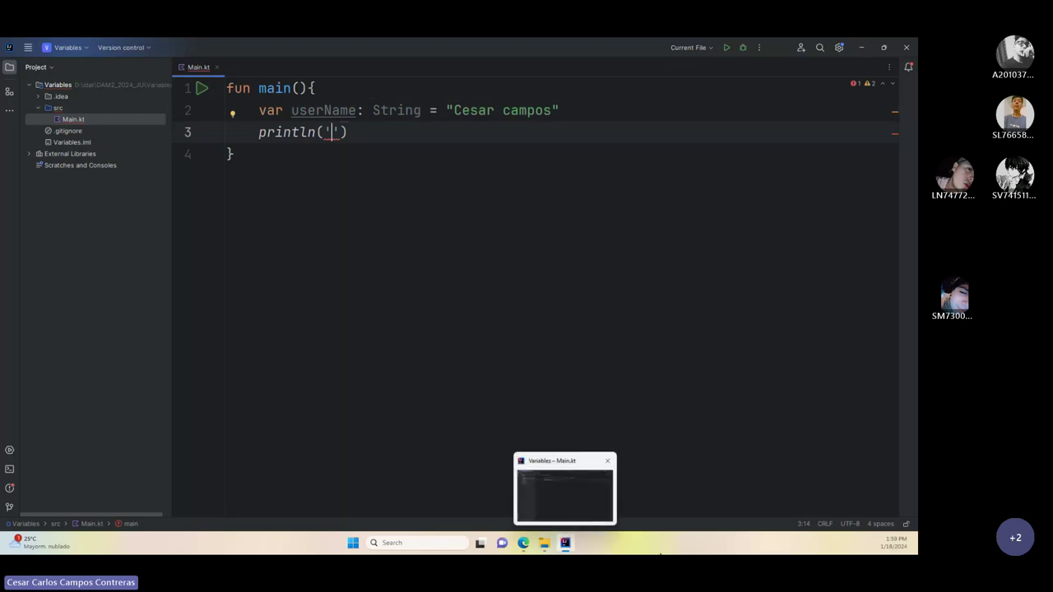
type("Hello  ")
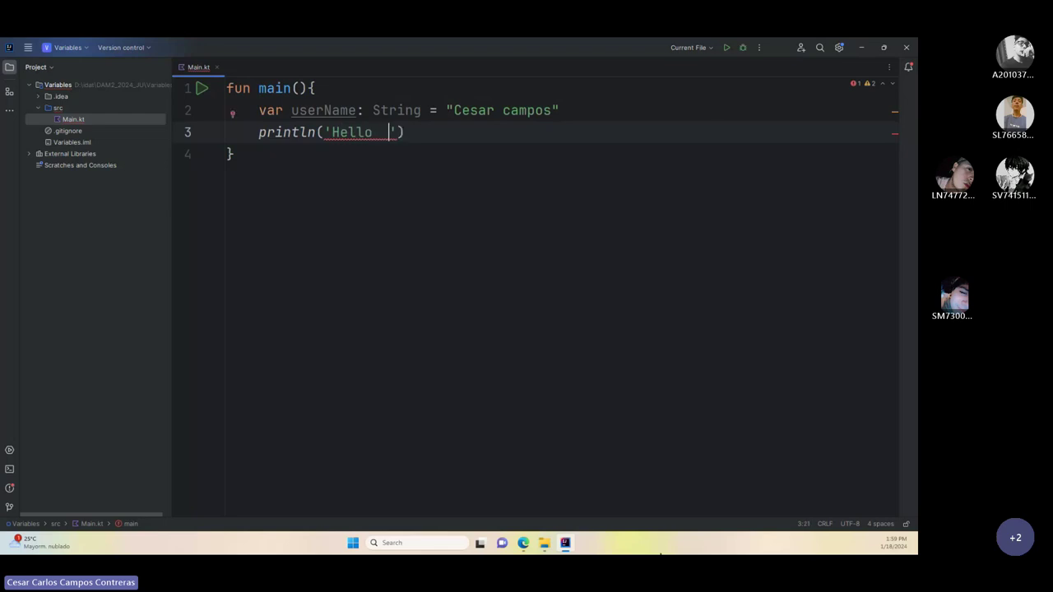
type("$userName'")
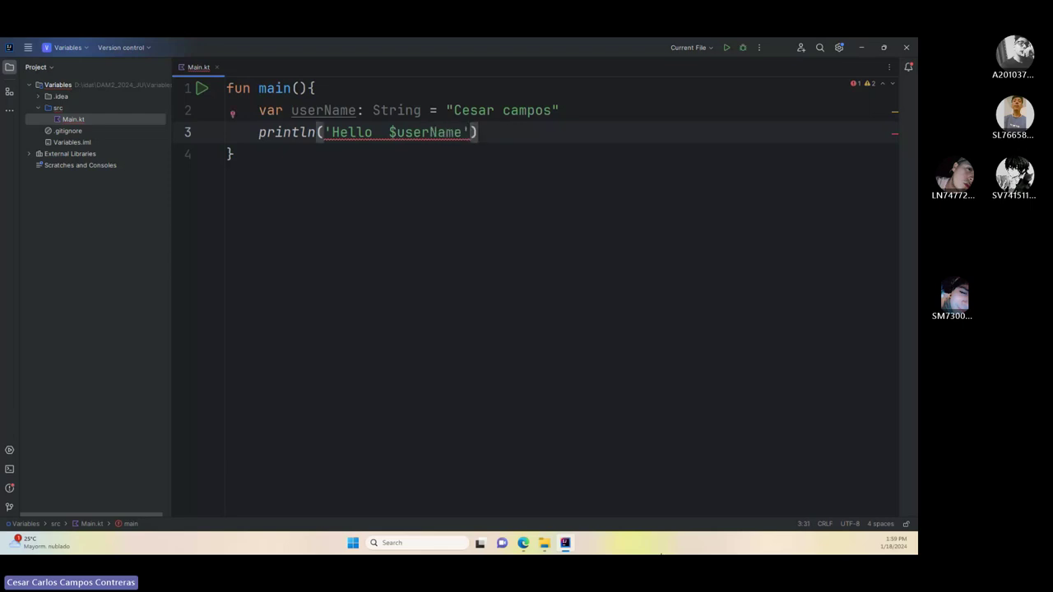
key("BackSpace")
key("ctrl+Left")
key("ctrl+Left")
key("BackSpace")
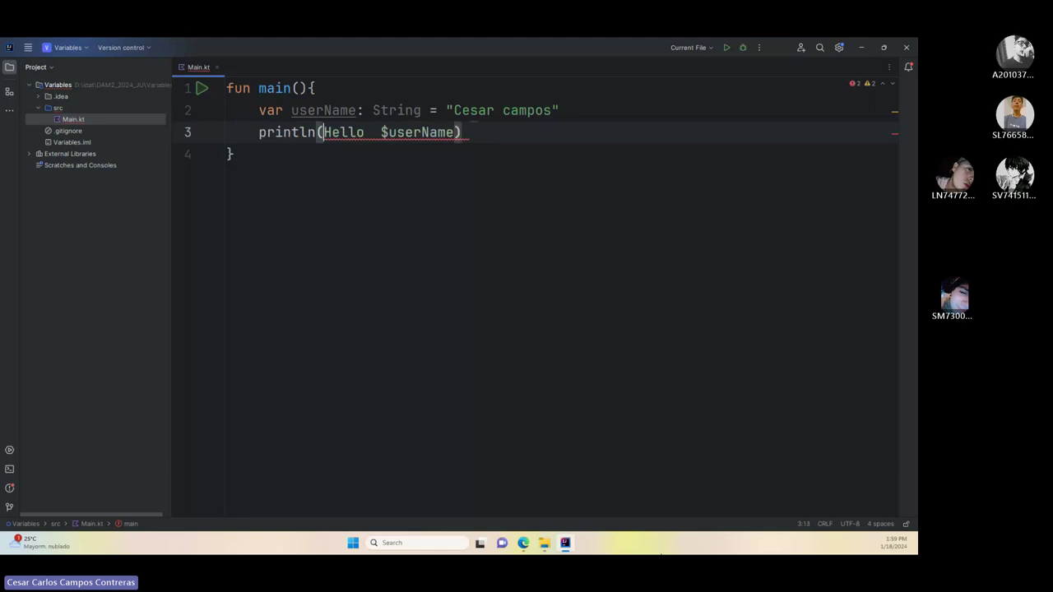
type("\"")
key("ctrl+Right")
key("ctrl+Right")
key("ctrl+Right")
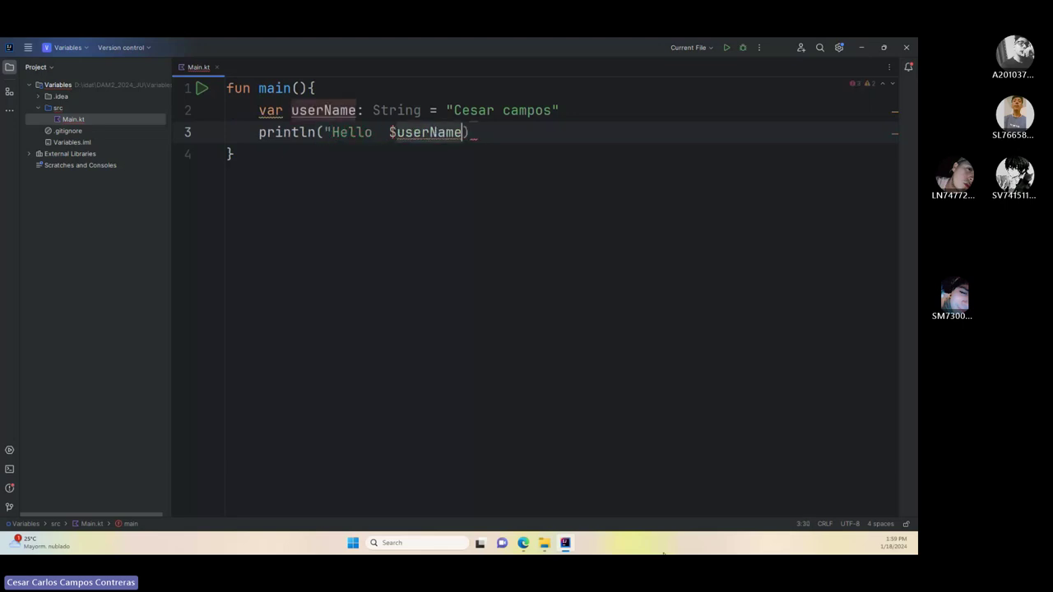
type("\"")
key("End")
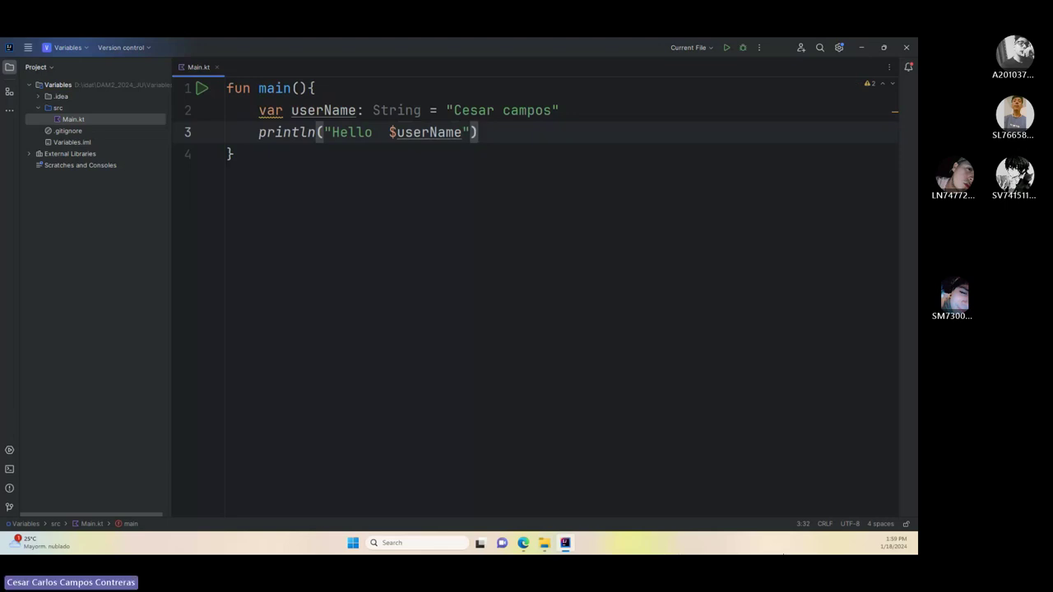
- Run Main.kt from the toolbar, briefly opening and minimising Edge meanwhile
key("Down")
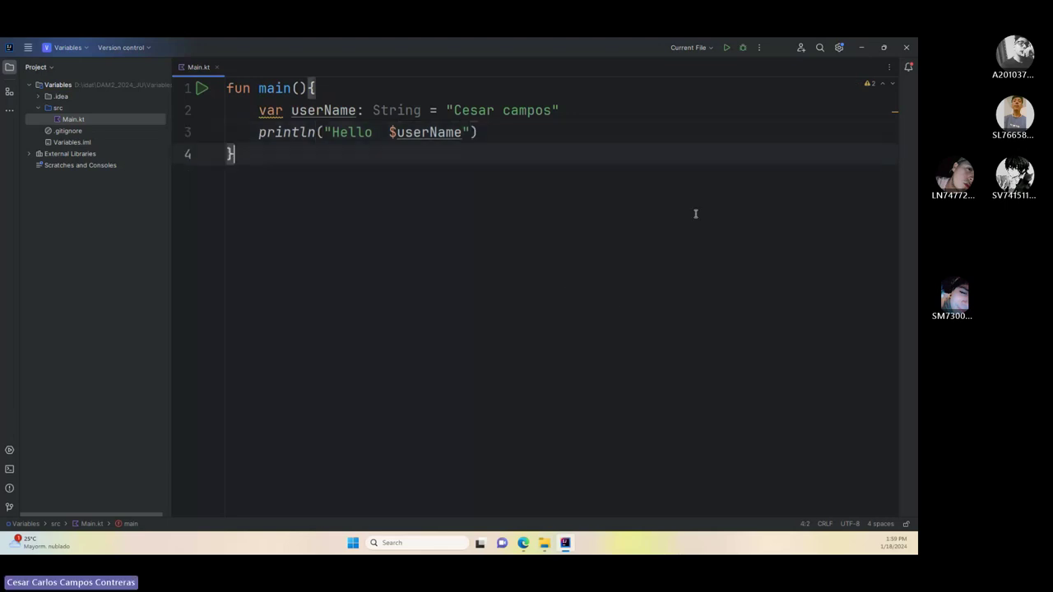
left_click(727, 51)
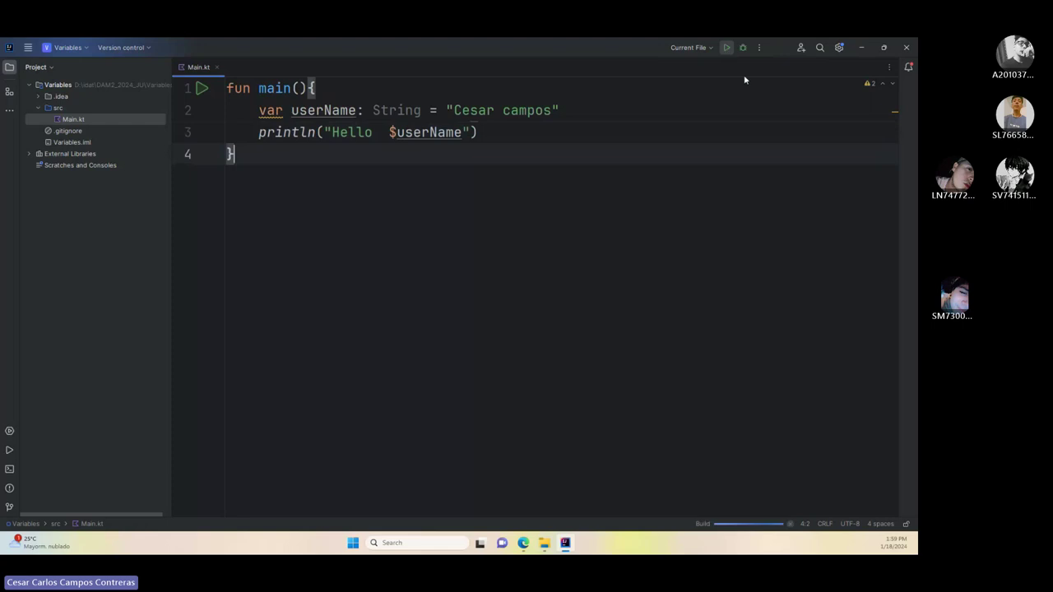
left_click(533, 549)
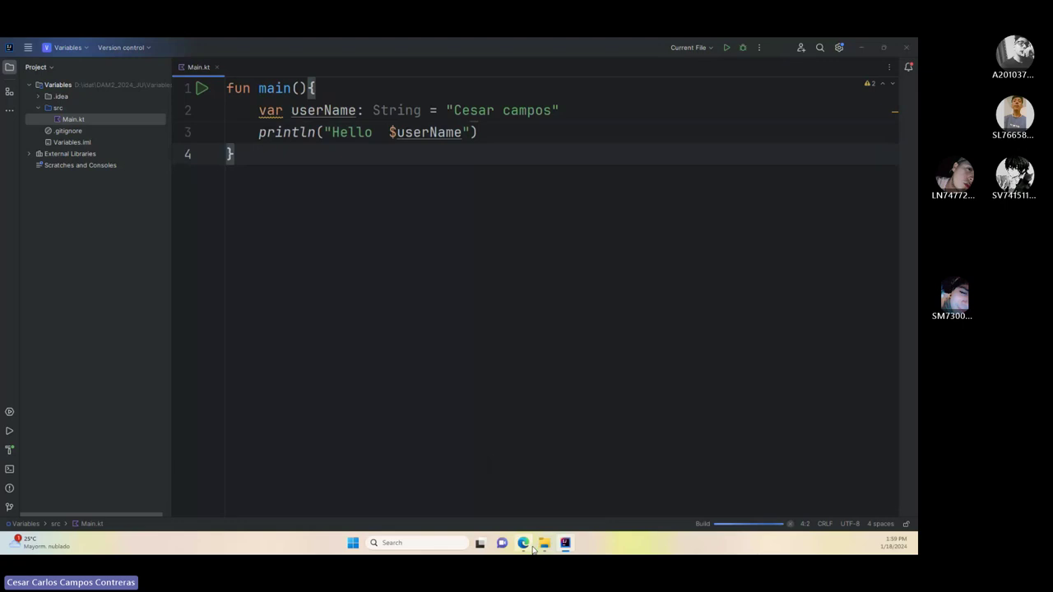
left_click(525, 545)
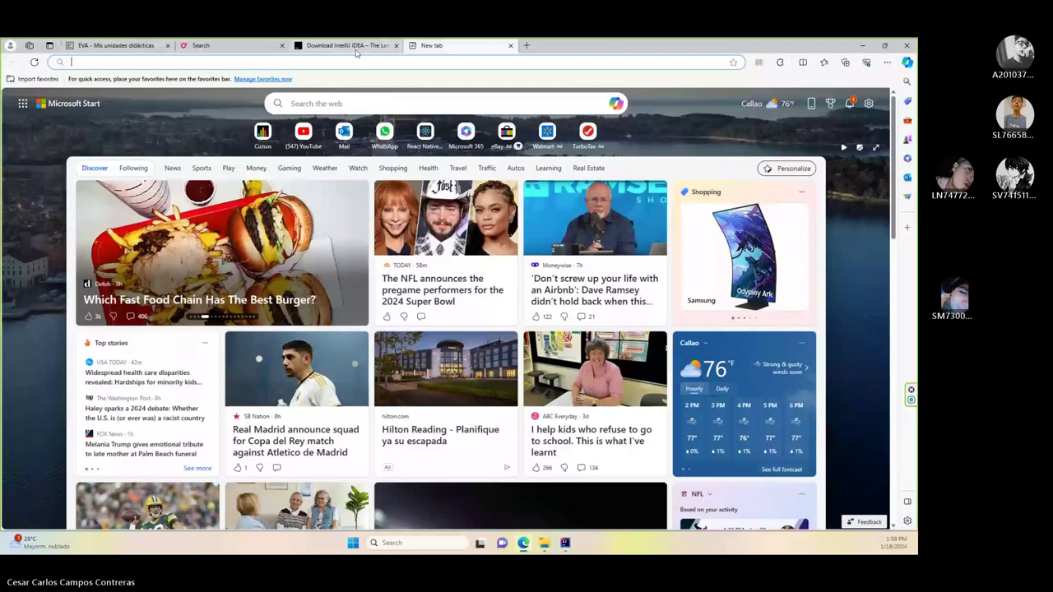
left_click(525, 548)
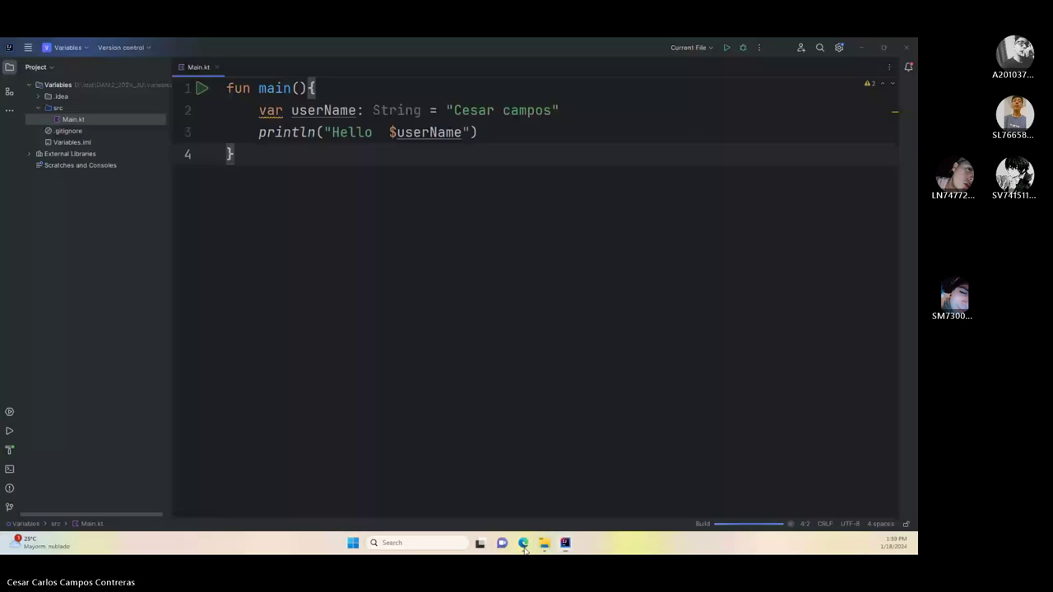
- Close EVA's active-unit dialog, then check the Run console's Hello greeting and exit code 0
left_click(525, 548)
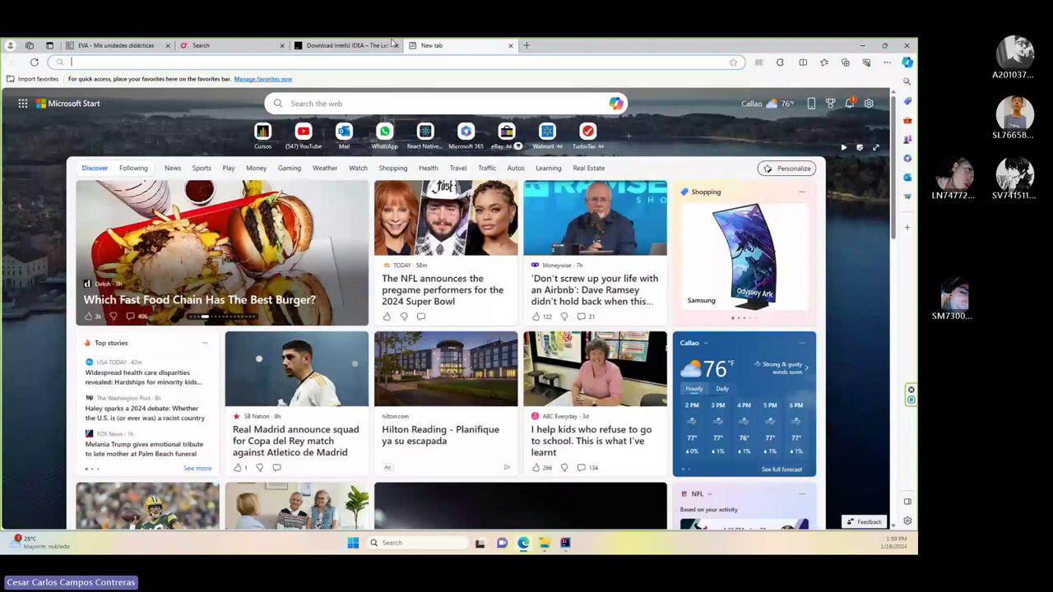
key("ctrl+1")
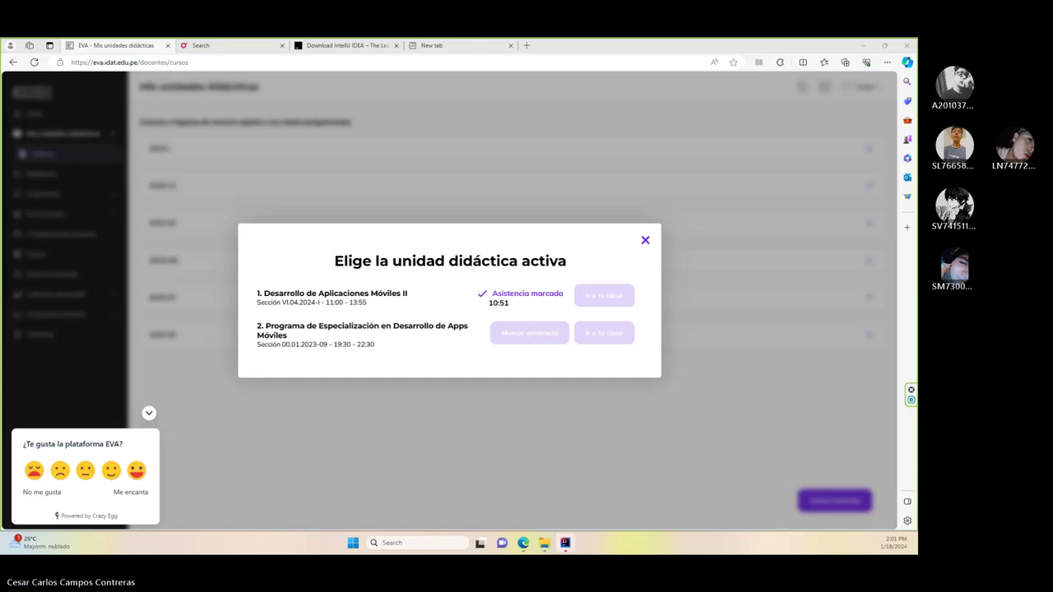
left_click(646, 240)
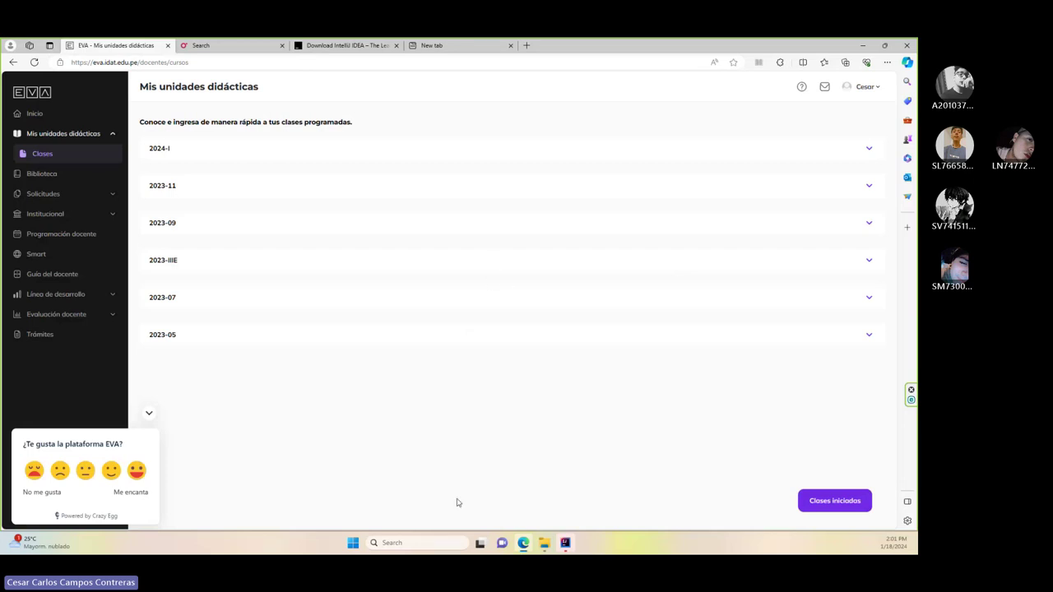
left_click(566, 543)
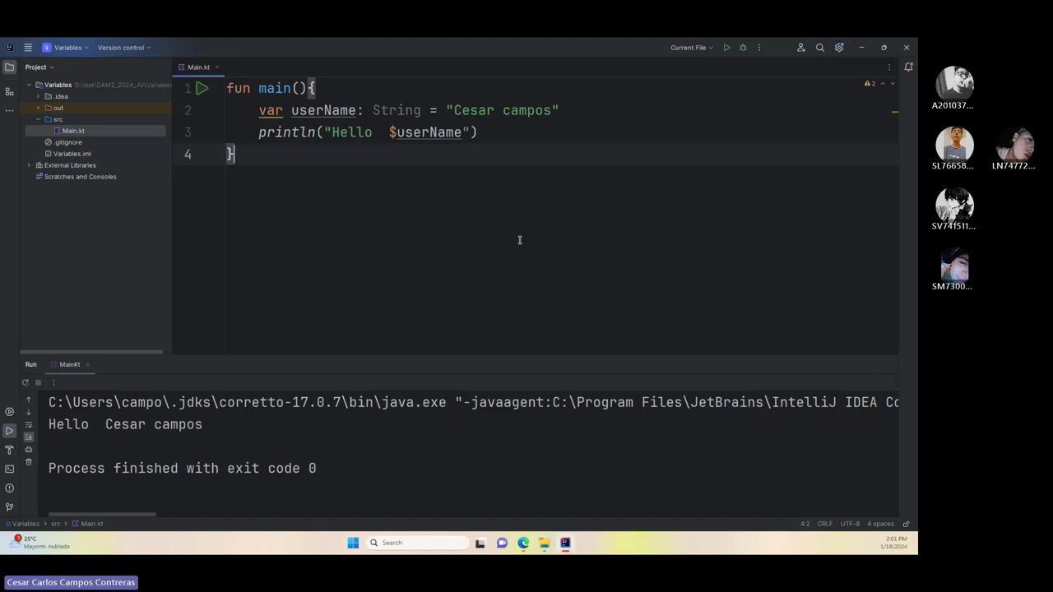
left_click(327, 453)
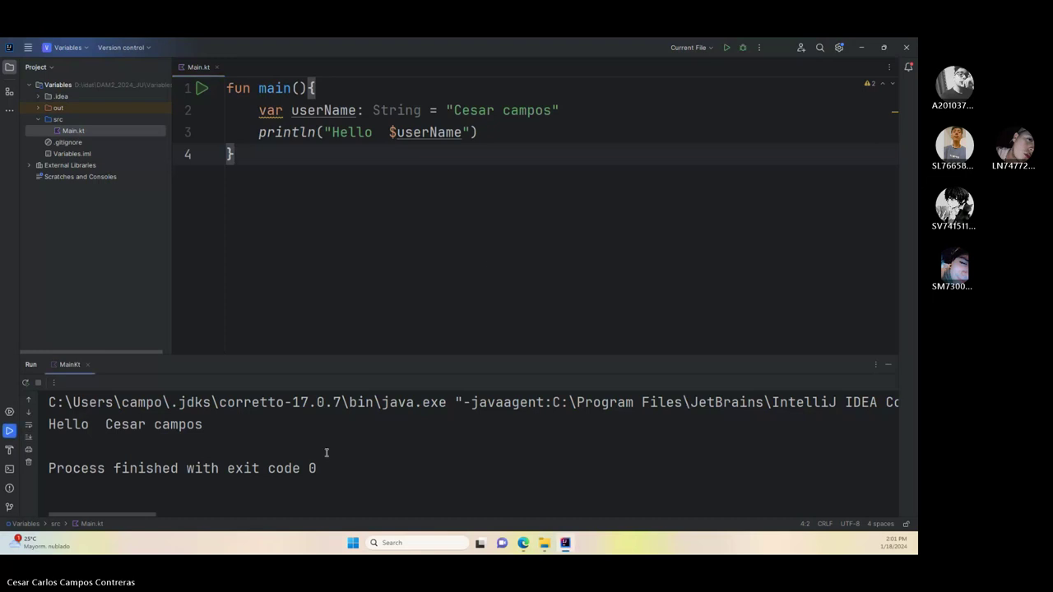